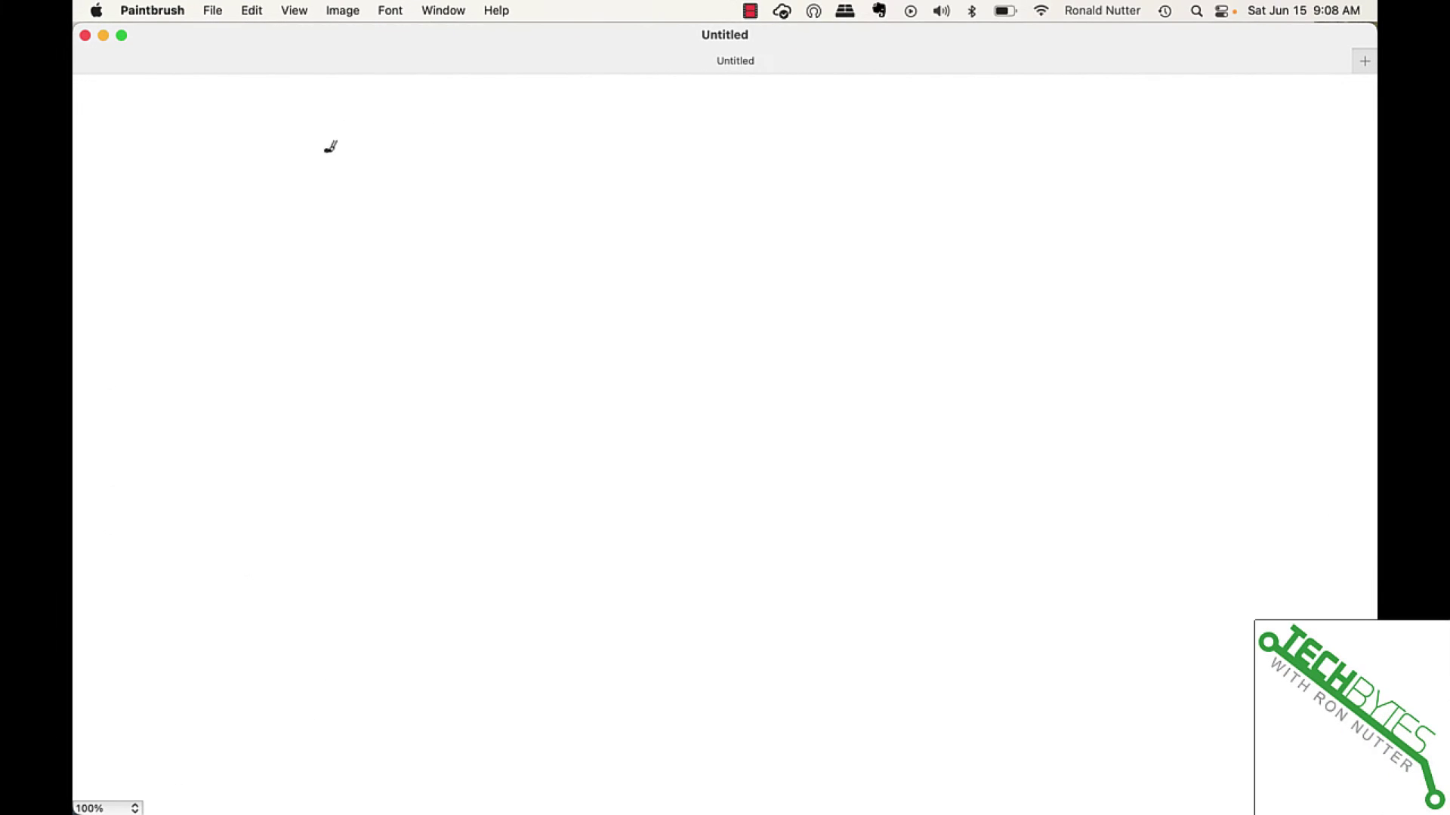
Hand-write 'DoH (DNS' across the top of the canvas with the brush
{"action": "mouse_move", "coordinate": [327, 145]}
{"action": "left_mouse_down"}
{"action": "mouse_move", "coordinate": [330, 201]}
{"action": "mouse_move", "coordinate": [398, 178]}
{"action": "left_mouse_up"}
{"action": "mouse_move", "coordinate": [424, 132]}
{"action": "left_mouse_down"}
{"action": "mouse_move", "coordinate": [425, 198]}
{"action": "mouse_move", "coordinate": [446, 195]}
{"action": "left_mouse_up"}
{"action": "left_click_drag", "start_coordinate": [420, 175], "coordinate": [453, 161]}
{"action": "left_click_drag", "start_coordinate": [526, 124], "coordinate": [539, 202]}
{"action": "left_click_drag", "start_coordinate": [562, 146], "coordinate": [562, 181]}
{"action": "mouse_move", "coordinate": [555, 147]}
{"action": "left_mouse_down"}
{"action": "mouse_move", "coordinate": [582, 166]}
{"action": "mouse_move", "coordinate": [566, 181]}
{"action": "left_mouse_up"}
{"action": "mouse_move", "coordinate": [600, 167]}
{"action": "left_mouse_down"}
{"action": "mouse_move", "coordinate": [598, 189]}
{"action": "mouse_move", "coordinate": [629, 133]}
{"action": "mouse_move", "coordinate": [668, 160]}
{"action": "mouse_move", "coordinate": [650, 175]}
{"action": "left_mouse_up"}
Finish the title with 'over HTTPS)' and the closing parenthesis
{"action": "mouse_move", "coordinate": [738, 148]}
{"action": "left_mouse_down"}
{"action": "mouse_move", "coordinate": [802, 151]}
{"action": "mouse_move", "coordinate": [807, 176]}
{"action": "left_mouse_up"}
{"action": "mouse_move", "coordinate": [814, 155]}
{"action": "left_mouse_down"}
{"action": "mouse_move", "coordinate": [815, 170]}
{"action": "mouse_move", "coordinate": [836, 151]}
{"action": "mouse_move", "coordinate": [885, 170]}
{"action": "mouse_move", "coordinate": [885, 146]}
{"action": "left_mouse_up"}
{"action": "left_click_drag", "start_coordinate": [904, 138], "coordinate": [936, 134]}
{"action": "mouse_move", "coordinate": [925, 137]}
{"action": "left_mouse_down"}
{"action": "mouse_move", "coordinate": [925, 166]}
{"action": "mouse_move", "coordinate": [980, 134]}
{"action": "mouse_move", "coordinate": [946, 169]}
{"action": "mouse_move", "coordinate": [970, 172]}
{"action": "left_mouse_up"}
{"action": "mouse_move", "coordinate": [978, 138]}
{"action": "left_mouse_down"}
{"action": "mouse_move", "coordinate": [998, 136]}
{"action": "mouse_move", "coordinate": [980, 151]}
{"action": "mouse_move", "coordinate": [998, 163]}
{"action": "left_mouse_up"}
{"action": "left_click_drag", "start_coordinate": [1032, 115], "coordinate": [1027, 171]}
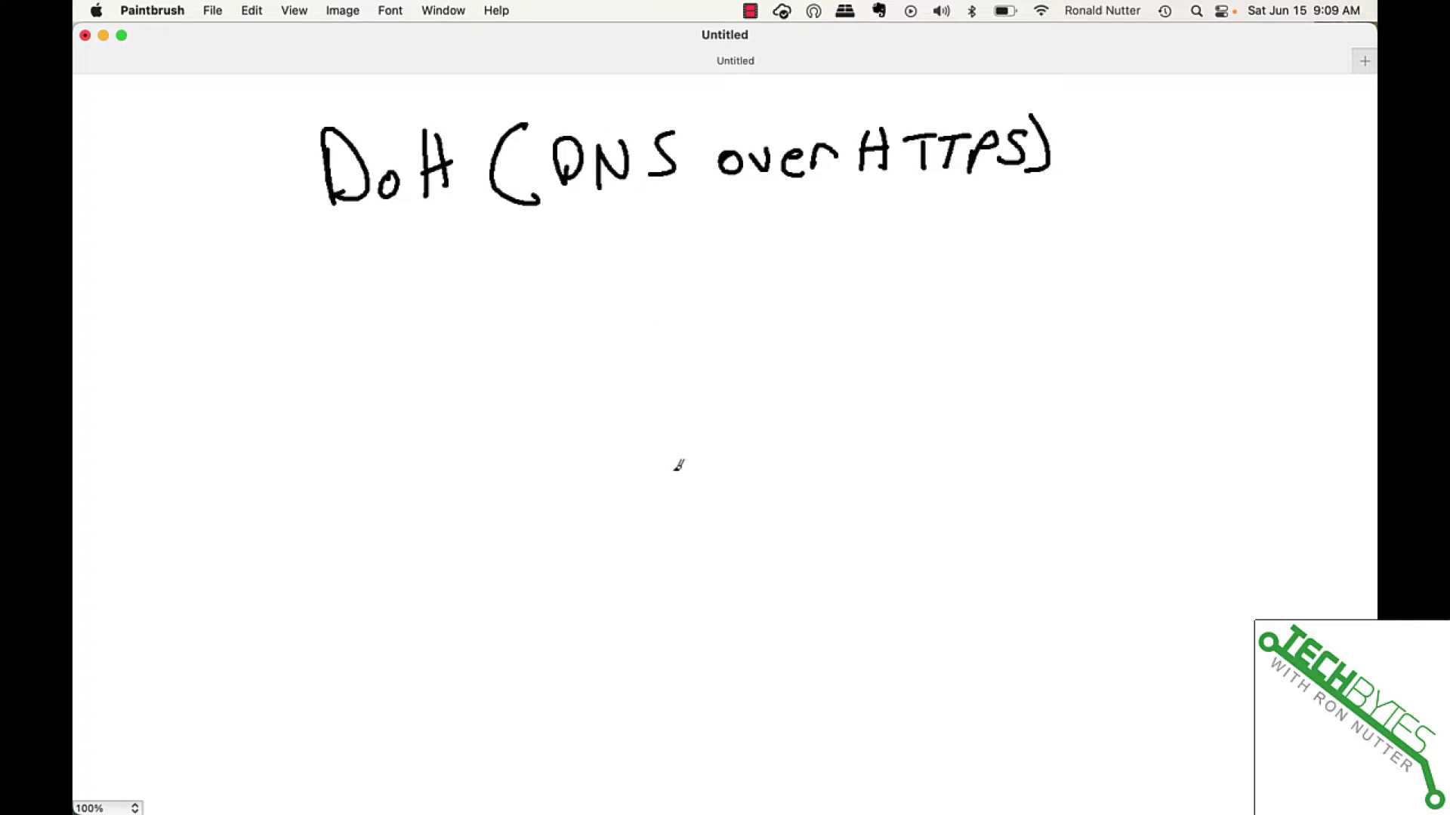
Pencil 'DNS' and '53 UDP/TCP' below the title and box them in
{"action": "mouse_move", "coordinate": [680, 457]}
{"action": "left_mouse_down"}
{"action": "mouse_move", "coordinate": [680, 492]}
{"action": "mouse_move", "coordinate": [716, 482]}
{"action": "mouse_move", "coordinate": [689, 476]}
{"action": "mouse_move", "coordinate": [739, 432]}
{"action": "mouse_move", "coordinate": [799, 417]}
{"action": "mouse_move", "coordinate": [792, 460]}
{"action": "left_mouse_up"}
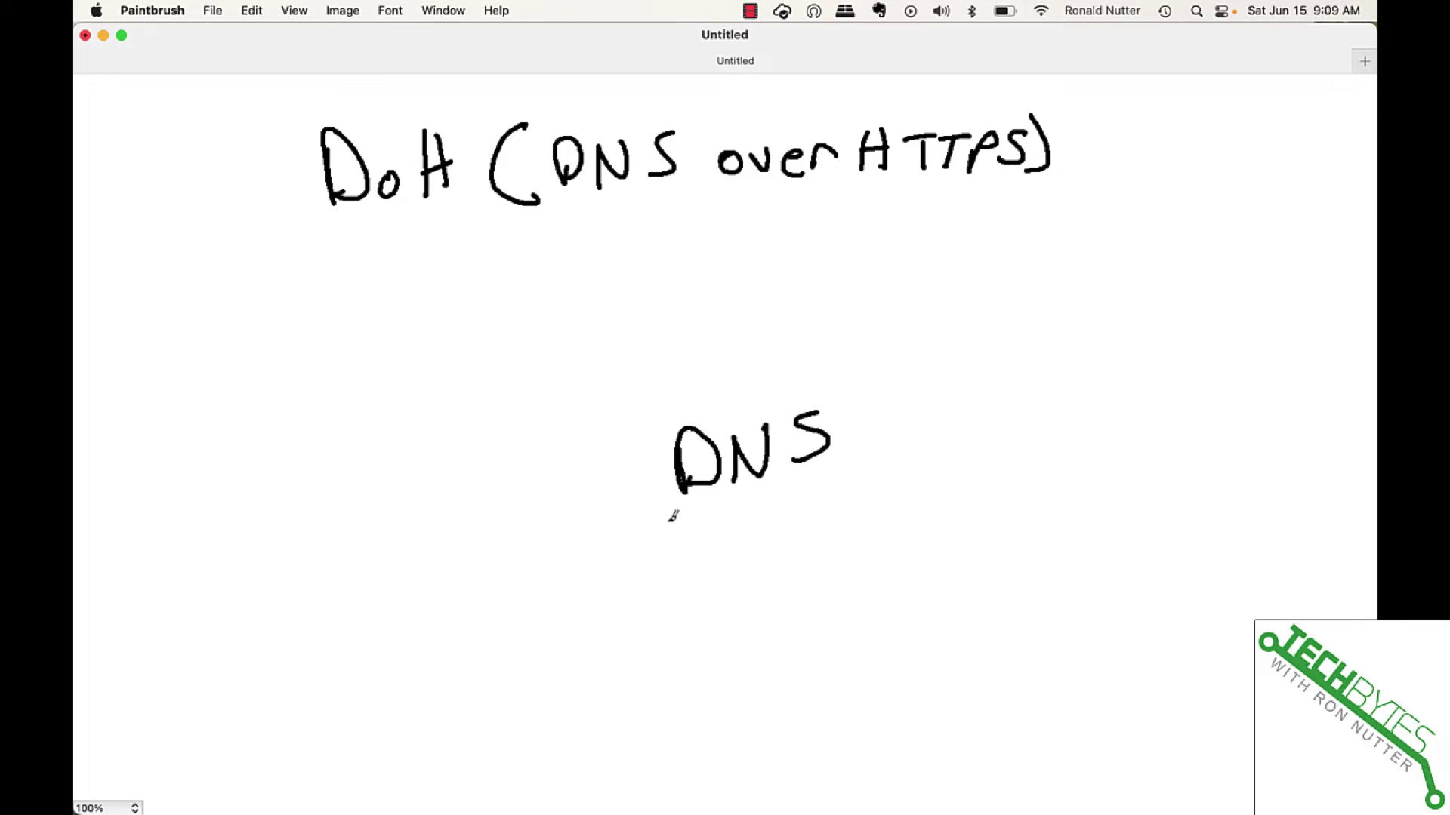
{"action": "mouse_move", "coordinate": [701, 509]}
{"action": "left_mouse_down"}
{"action": "mouse_move", "coordinate": [686, 534]}
{"action": "mouse_move", "coordinate": [725, 504]}
{"action": "mouse_move", "coordinate": [723, 525]}
{"action": "mouse_move", "coordinate": [791, 491]}
{"action": "mouse_move", "coordinate": [799, 519]}
{"action": "mouse_move", "coordinate": [829, 491]}
{"action": "mouse_move", "coordinate": [820, 504]}
{"action": "mouse_move", "coordinate": [840, 521]}
{"action": "mouse_move", "coordinate": [892, 477]}
{"action": "mouse_move", "coordinate": [874, 511]}
{"action": "mouse_move", "coordinate": [897, 475]}
{"action": "mouse_move", "coordinate": [917, 505]}
{"action": "mouse_move", "coordinate": [916, 491]}
{"action": "left_mouse_up"}
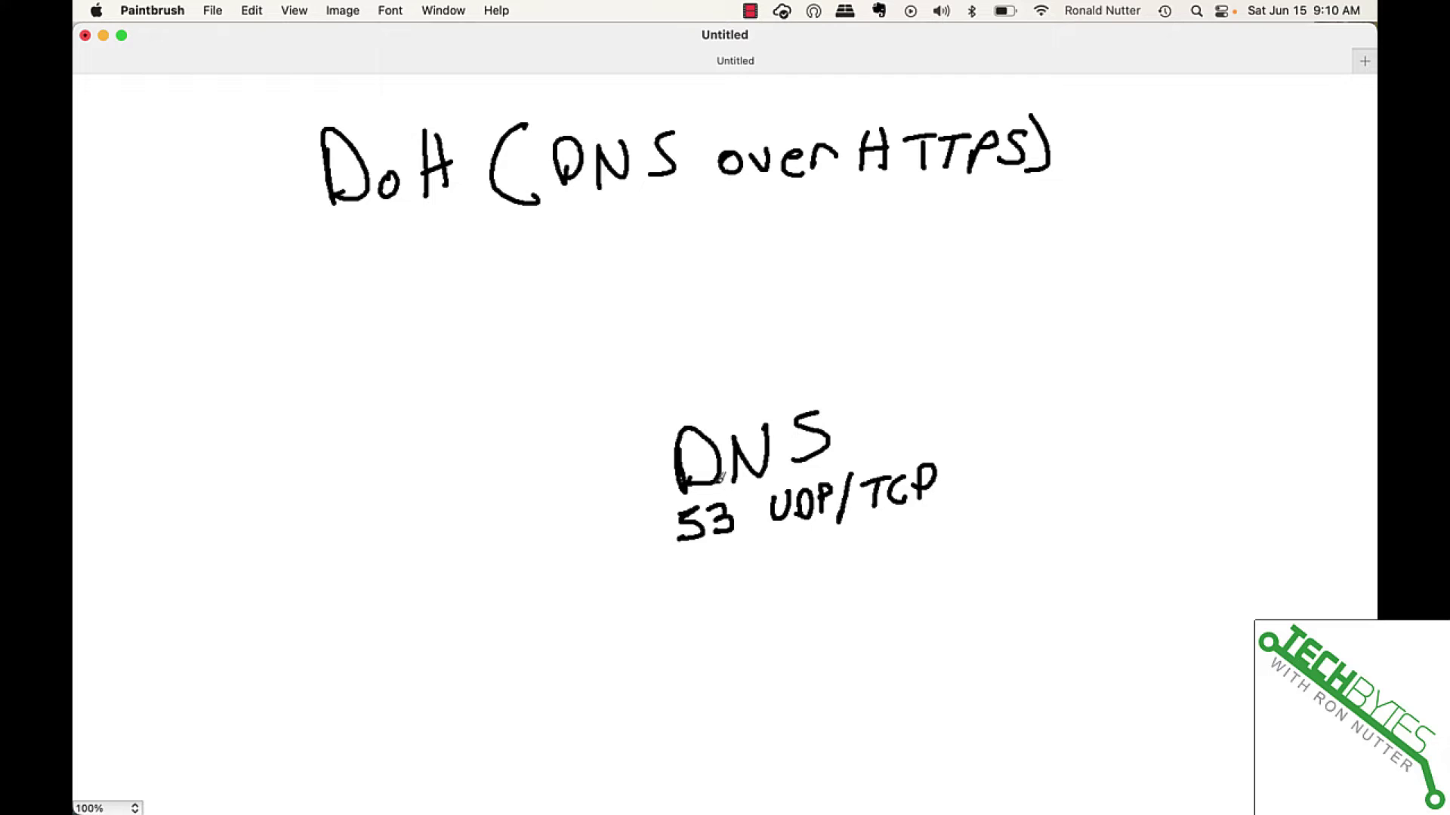
{"action": "mouse_move", "coordinate": [649, 415]}
{"action": "left_mouse_down"}
{"action": "mouse_move", "coordinate": [836, 382]}
{"action": "mouse_move", "coordinate": [953, 381]}
{"action": "mouse_move", "coordinate": [975, 386]}
{"action": "mouse_move", "coordinate": [976, 488]}
{"action": "mouse_move", "coordinate": [955, 537]}
{"action": "mouse_move", "coordinate": [674, 562]}
{"action": "mouse_move", "coordinate": [650, 415]}
{"action": "left_mouse_up"}
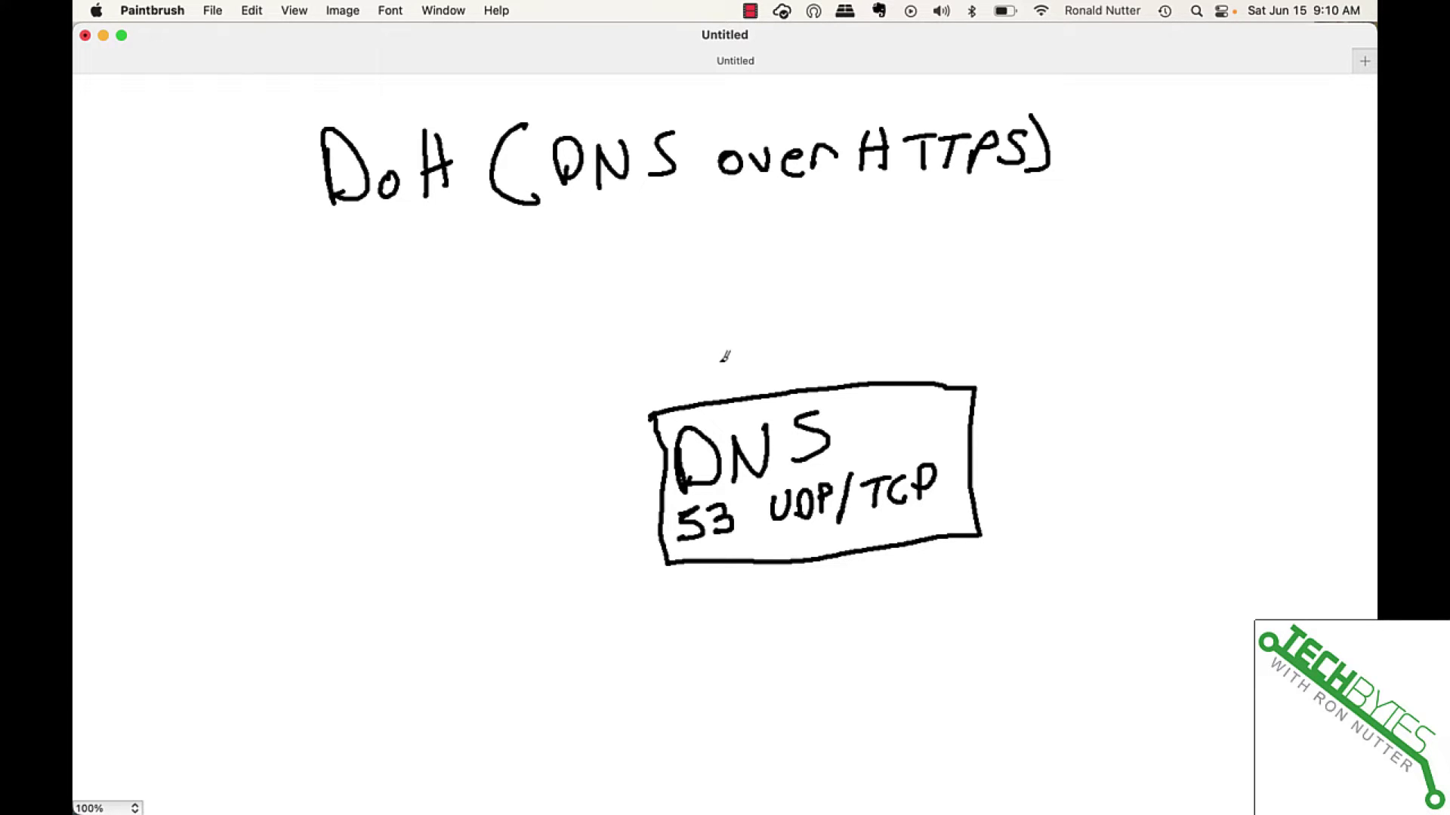
Pencil 'HTTPS/443' above the DNS box and draw a line over it
{"action": "mouse_move", "coordinate": [718, 352]}
{"action": "left_mouse_down"}
{"action": "mouse_move", "coordinate": [714, 381]}
{"action": "mouse_move", "coordinate": [729, 368]}
{"action": "left_mouse_up"}
{"action": "mouse_move", "coordinate": [740, 356]}
{"action": "left_mouse_down"}
{"action": "mouse_move", "coordinate": [764, 353]}
{"action": "mouse_move", "coordinate": [750, 379]}
{"action": "mouse_move", "coordinate": [783, 353]}
{"action": "mouse_move", "coordinate": [773, 378]}
{"action": "mouse_move", "coordinate": [861, 375]}
{"action": "left_mouse_up"}
{"action": "mouse_move", "coordinate": [891, 345]}
{"action": "left_mouse_down"}
{"action": "mouse_move", "coordinate": [912, 356]}
{"action": "mouse_move", "coordinate": [902, 375]}
{"action": "left_mouse_up"}
{"action": "mouse_move", "coordinate": [923, 338]}
{"action": "left_mouse_down"}
{"action": "mouse_move", "coordinate": [918, 351]}
{"action": "mouse_move", "coordinate": [939, 355]}
{"action": "left_mouse_up"}
{"action": "mouse_move", "coordinate": [931, 340]}
{"action": "left_mouse_down"}
{"action": "mouse_move", "coordinate": [929, 367]}
{"action": "mouse_move", "coordinate": [955, 343]}
{"action": "mouse_move", "coordinate": [936, 372]}
{"action": "left_mouse_up"}
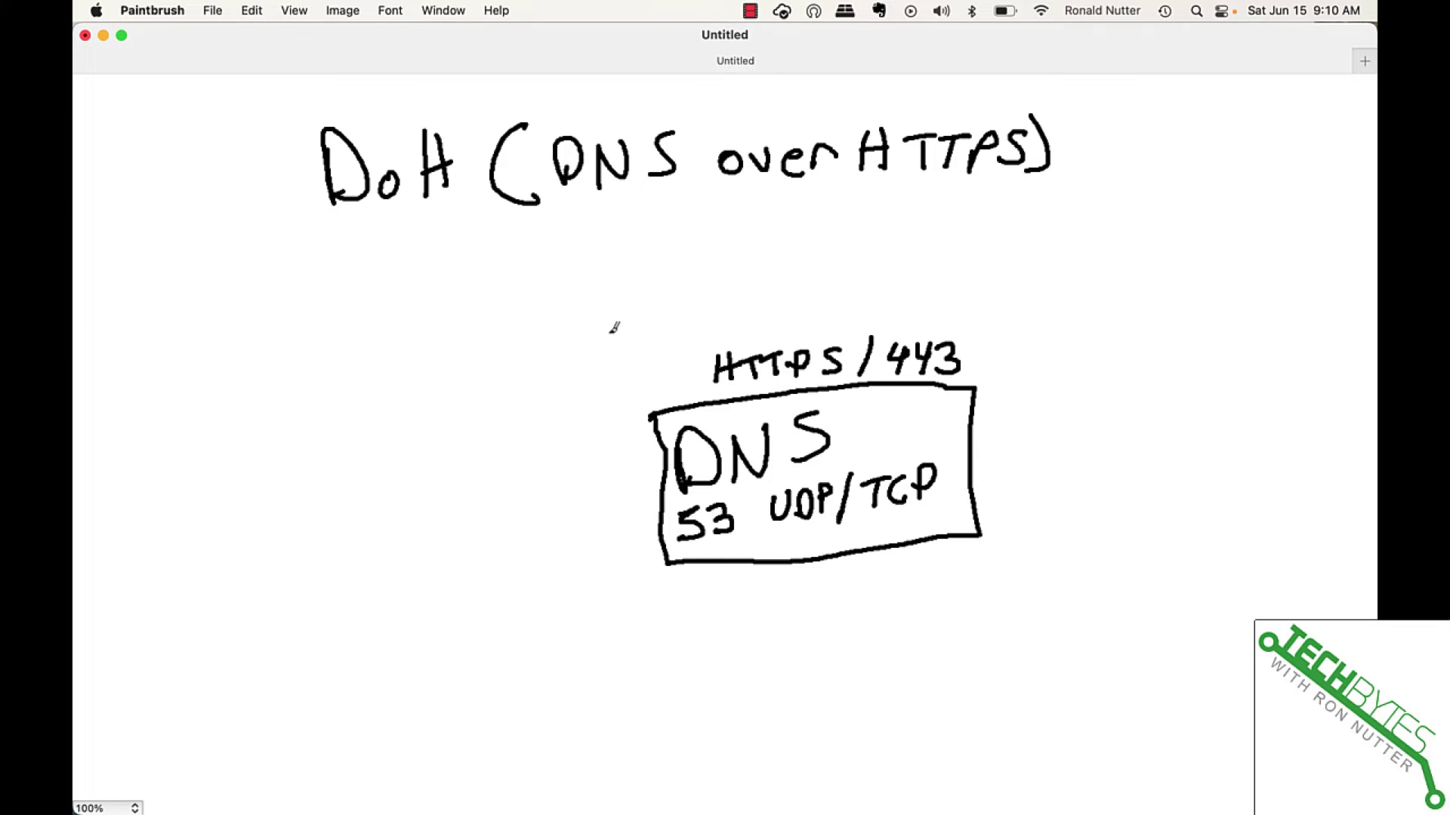
{"action": "mouse_move", "coordinate": [614, 330]}
{"action": "left_mouse_down"}
{"action": "mouse_move", "coordinate": [698, 313]}
{"action": "mouse_move", "coordinate": [987, 307]}
{"action": "mouse_move", "coordinate": [995, 568]}
{"action": "mouse_move", "coordinate": [633, 585]}
{"action": "mouse_move", "coordinate": [637, 474]}
{"action": "mouse_move", "coordinate": [617, 353]}
{"action": "mouse_move", "coordinate": [630, 323]}
{"action": "left_mouse_up"}
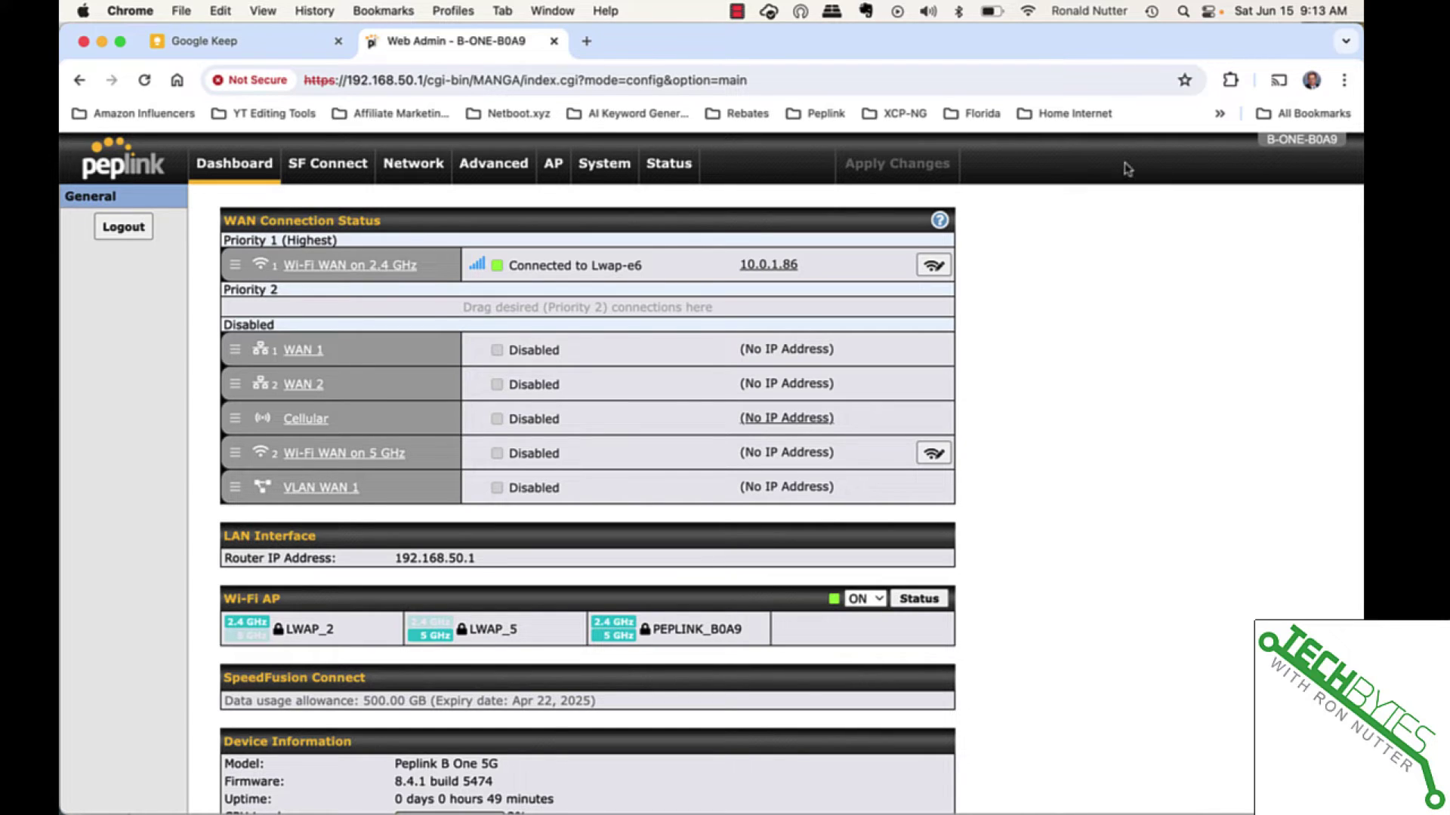
Enable DNS over HTTPS on the WAN page with Cloudflare, save, and apply the changes
{"action": "left_click", "coordinate": [407, 169]}
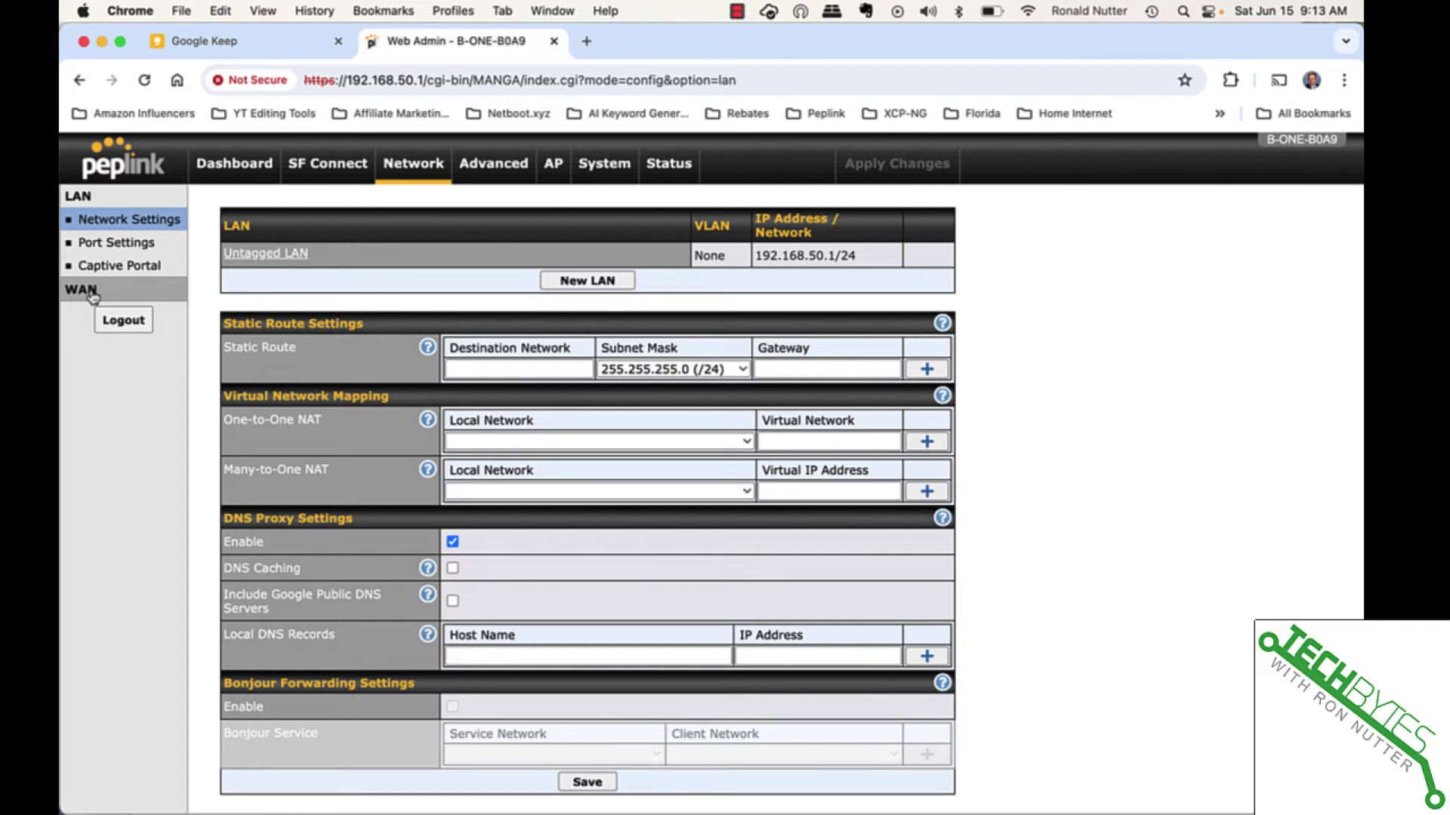
{"action": "left_click", "coordinate": [90, 293]}
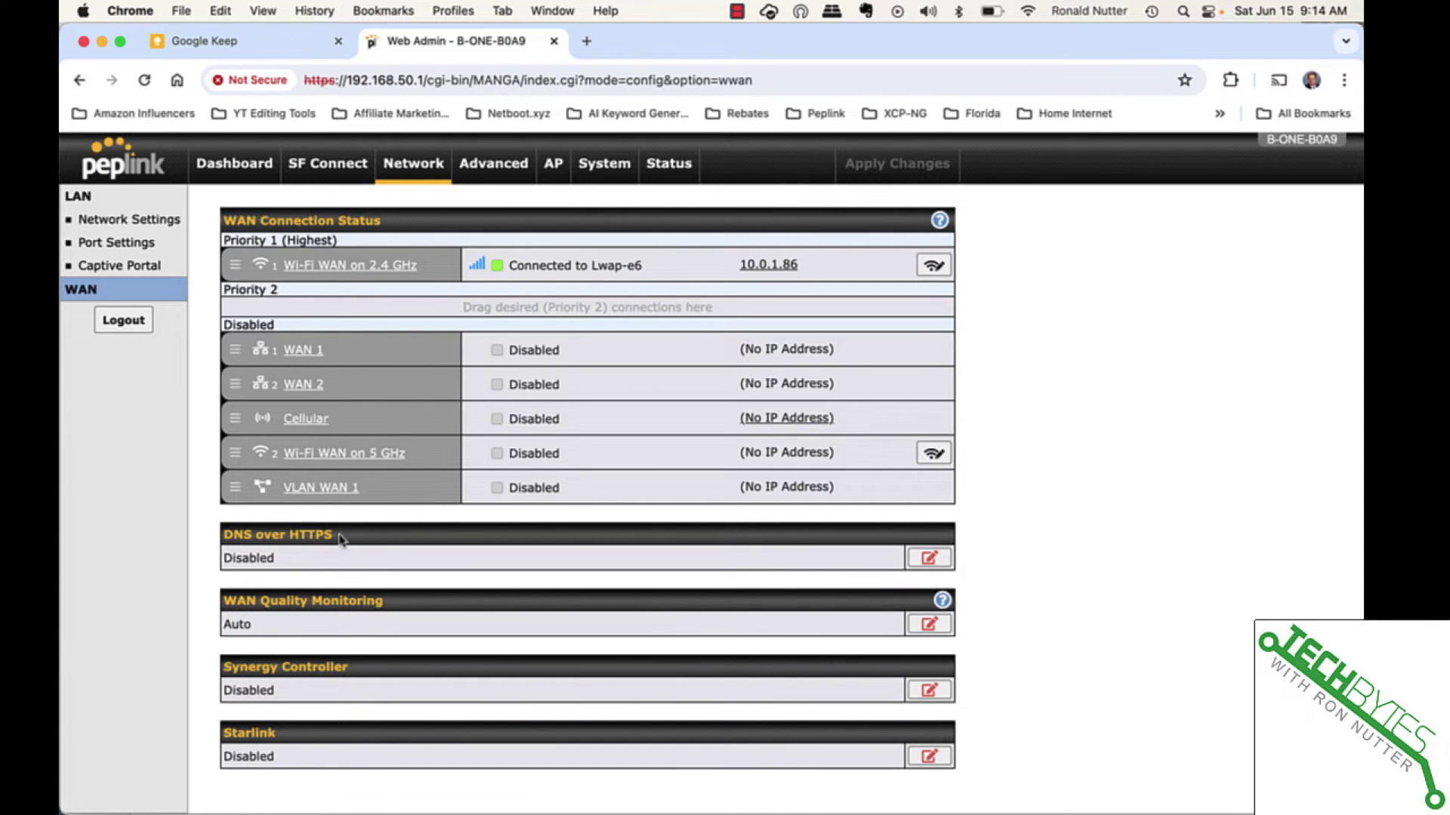
{"action": "left_click", "coordinate": [929, 558]}
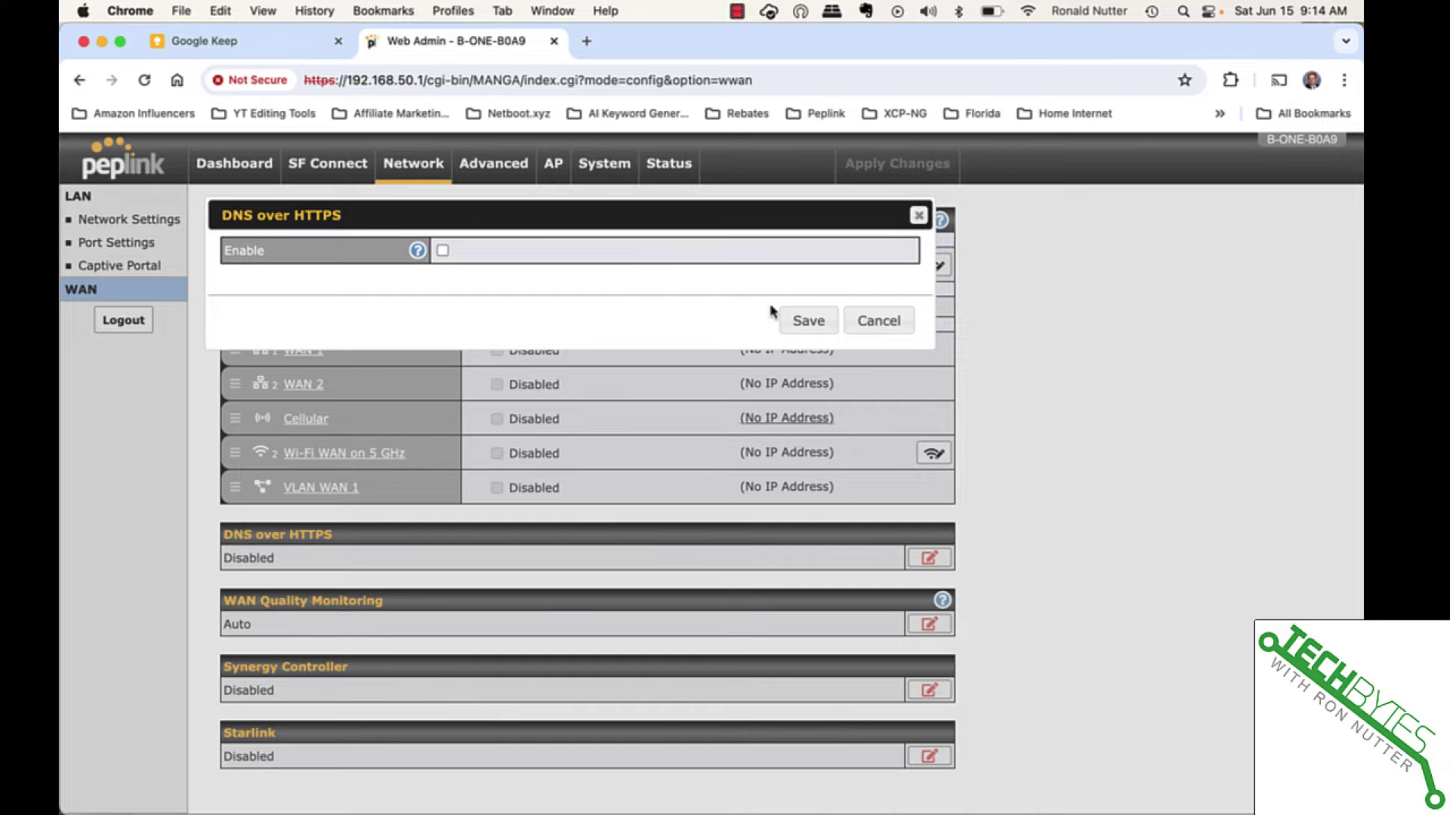
{"action": "left_click", "coordinate": [443, 250]}
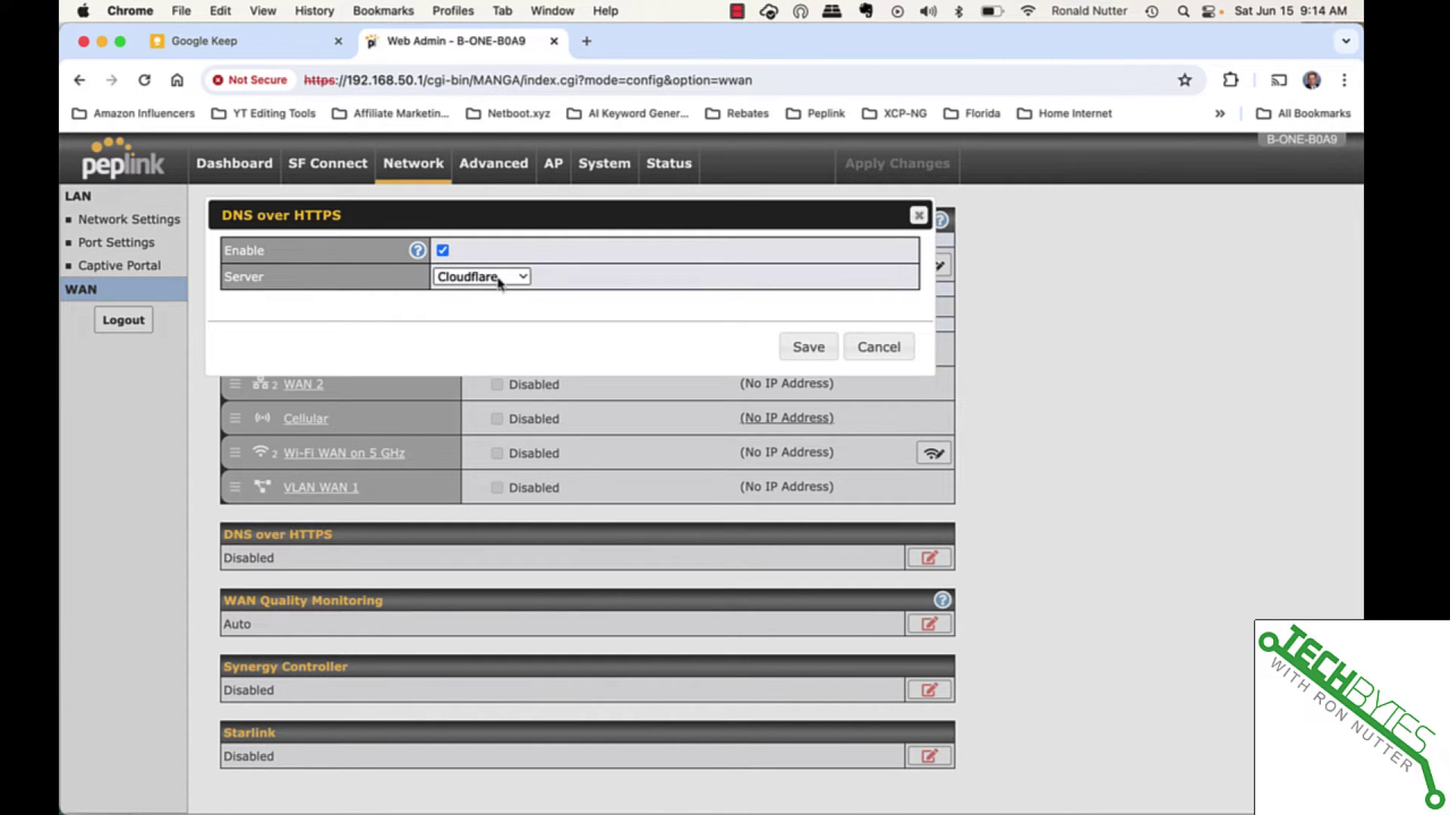
{"action": "left_click", "coordinate": [808, 349]}
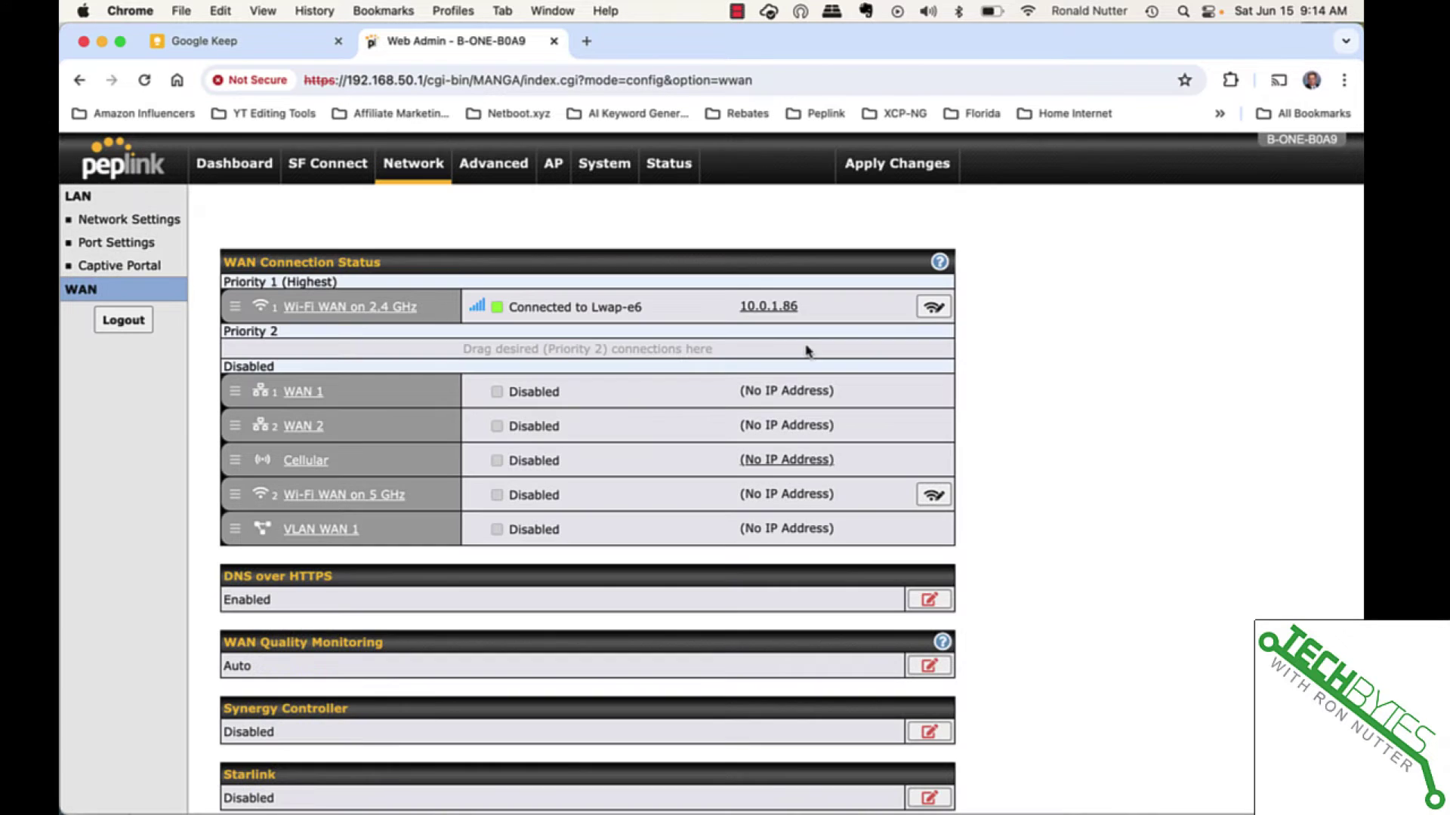
{"action": "left_click", "coordinate": [888, 164]}
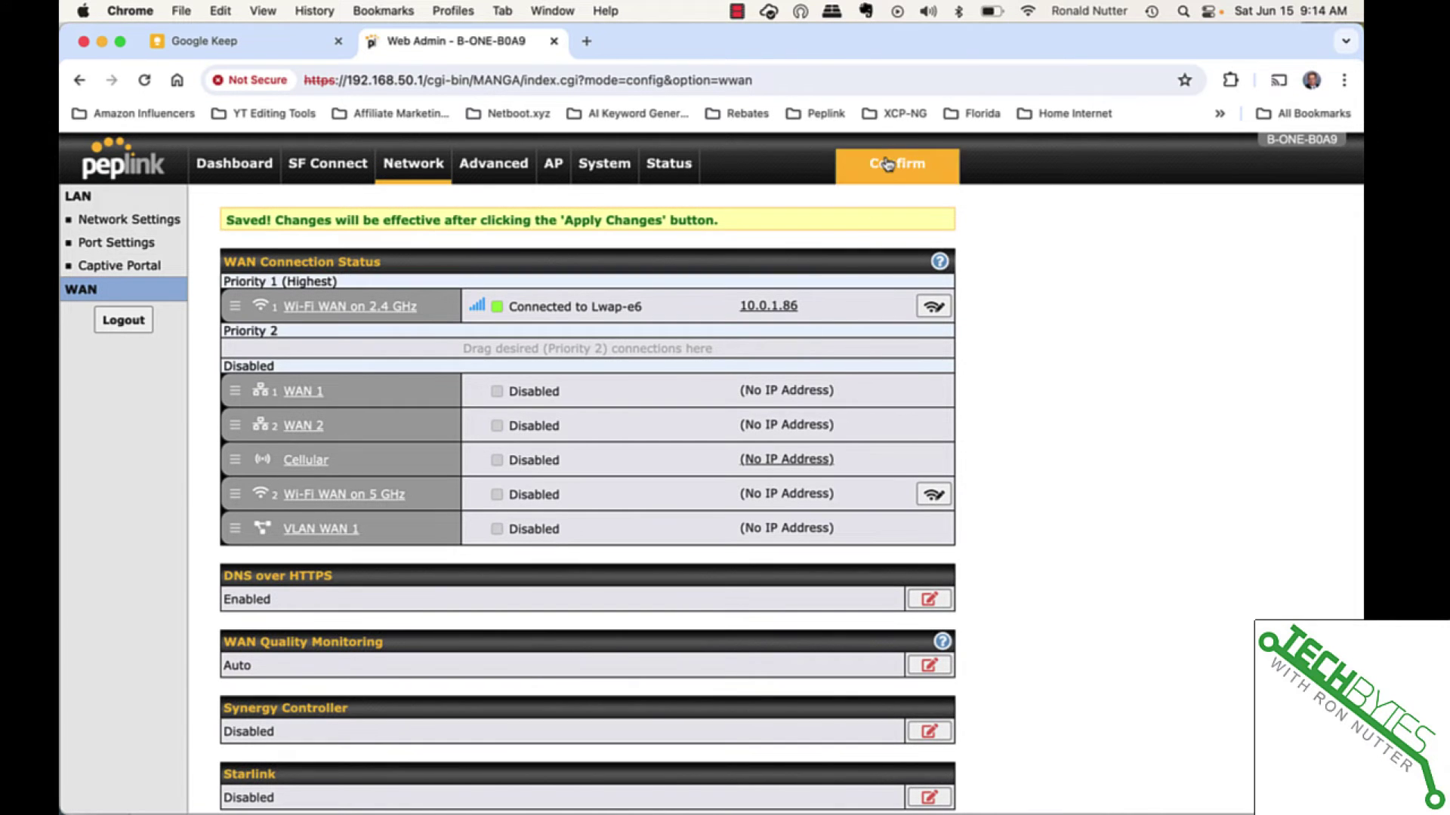
{"action": "left_click", "coordinate": [888, 163]}
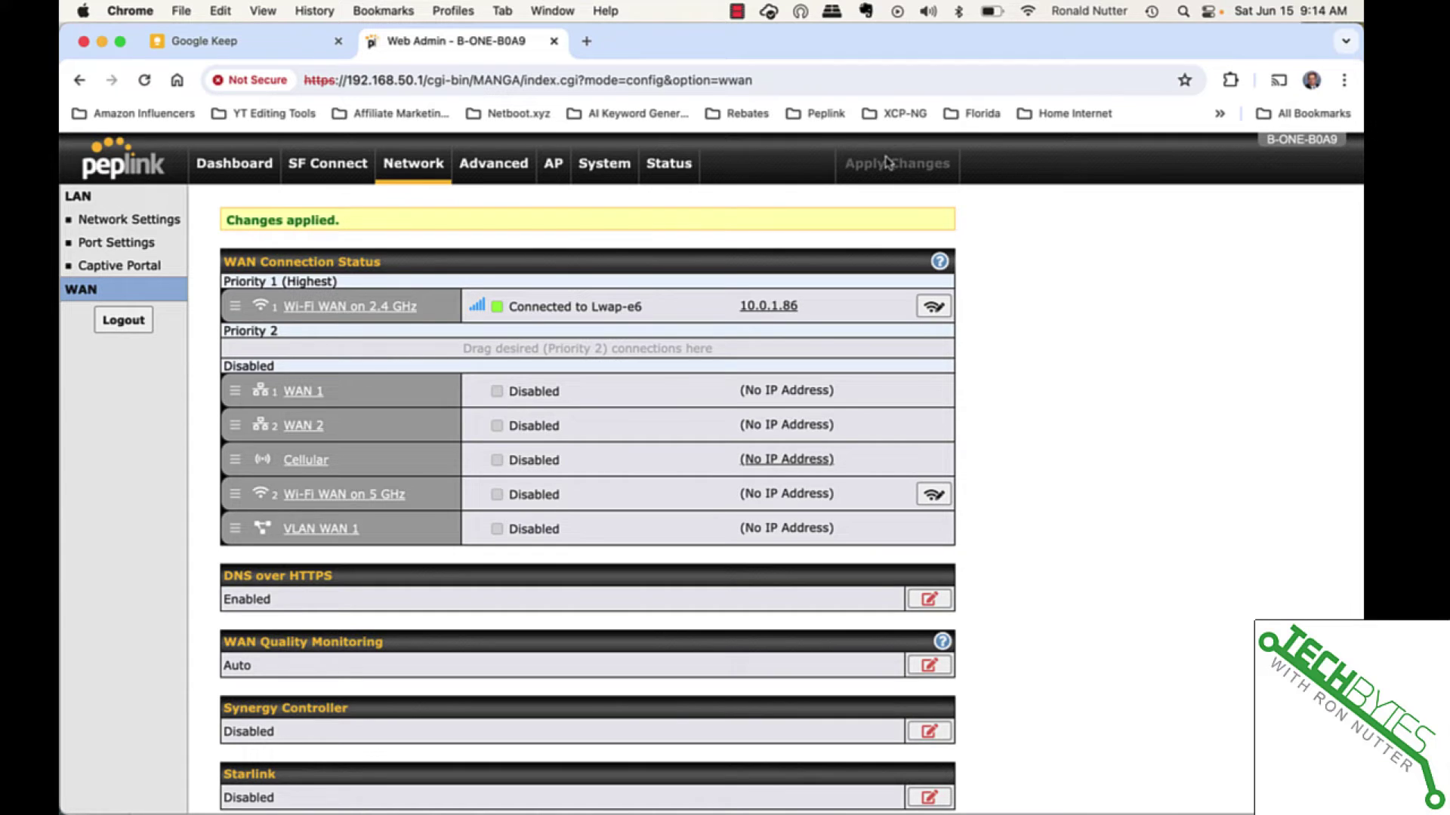
Load the 1.1.1.1/help page in a new tab and scroll to Debug Information
{"action": "left_click", "coordinate": [588, 45]}
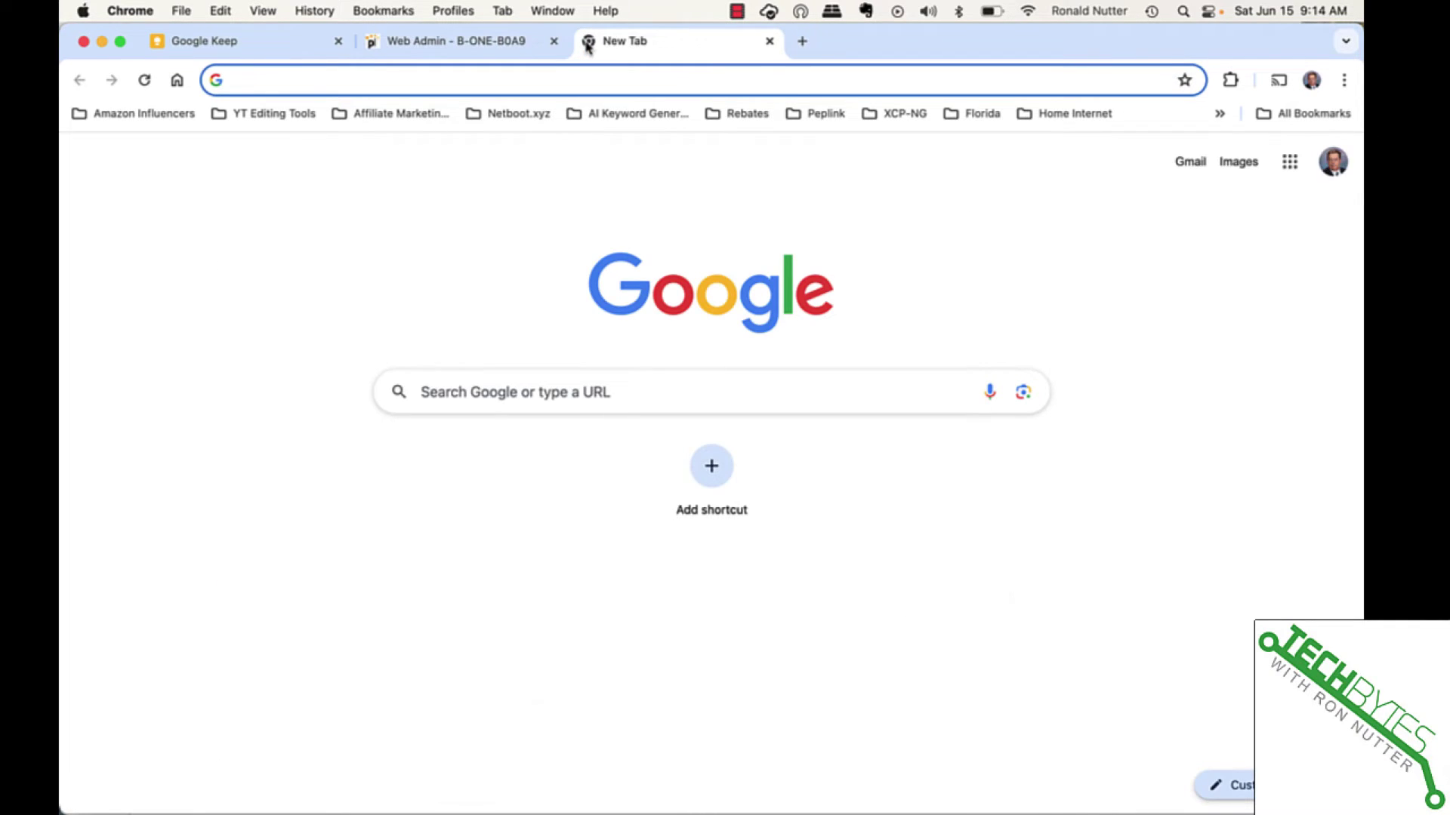
{"action": "type", "text": "1"}
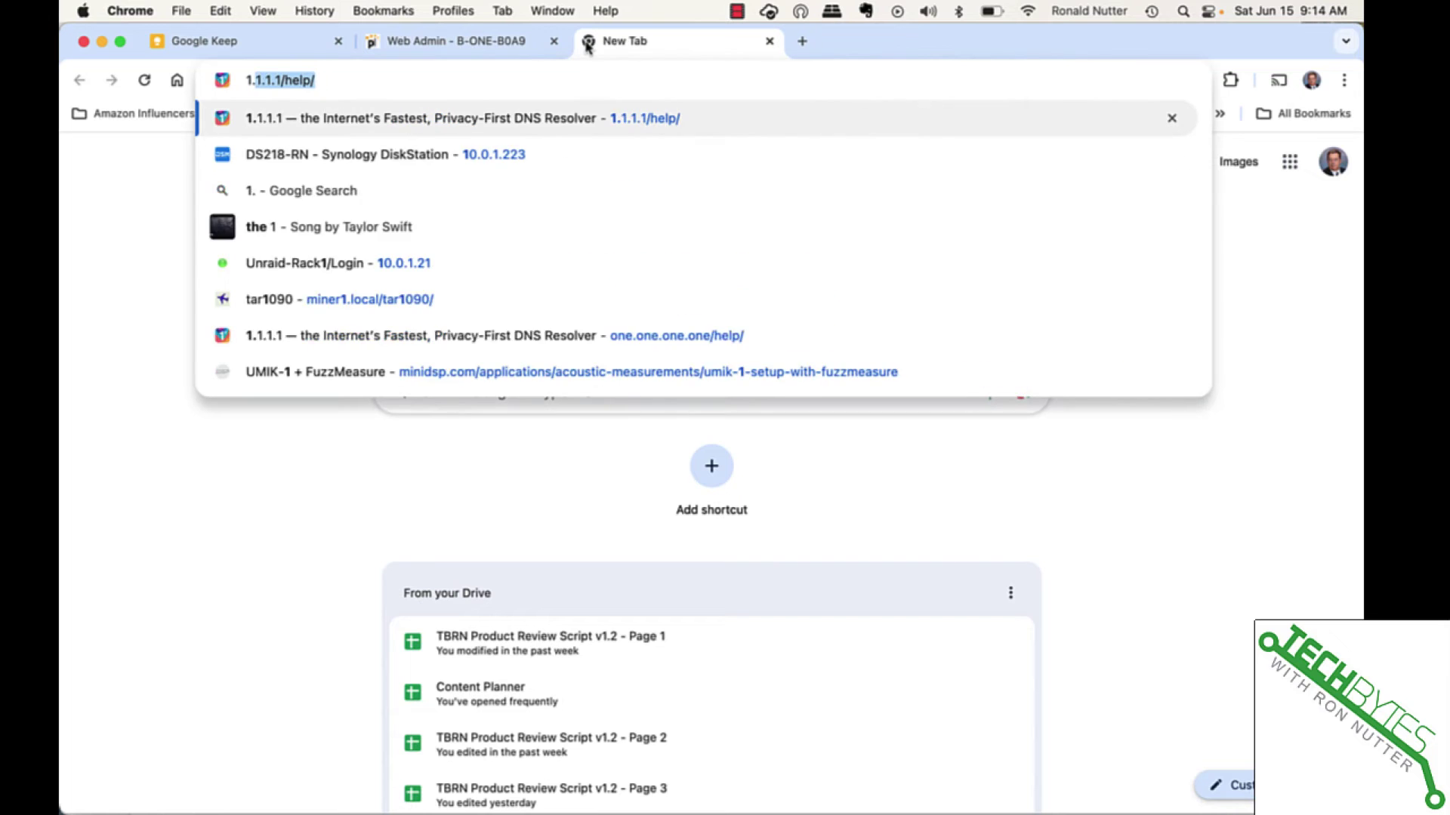
{"action": "type", "text": ".1.1"}
{"action": "key", "text": "Return"}
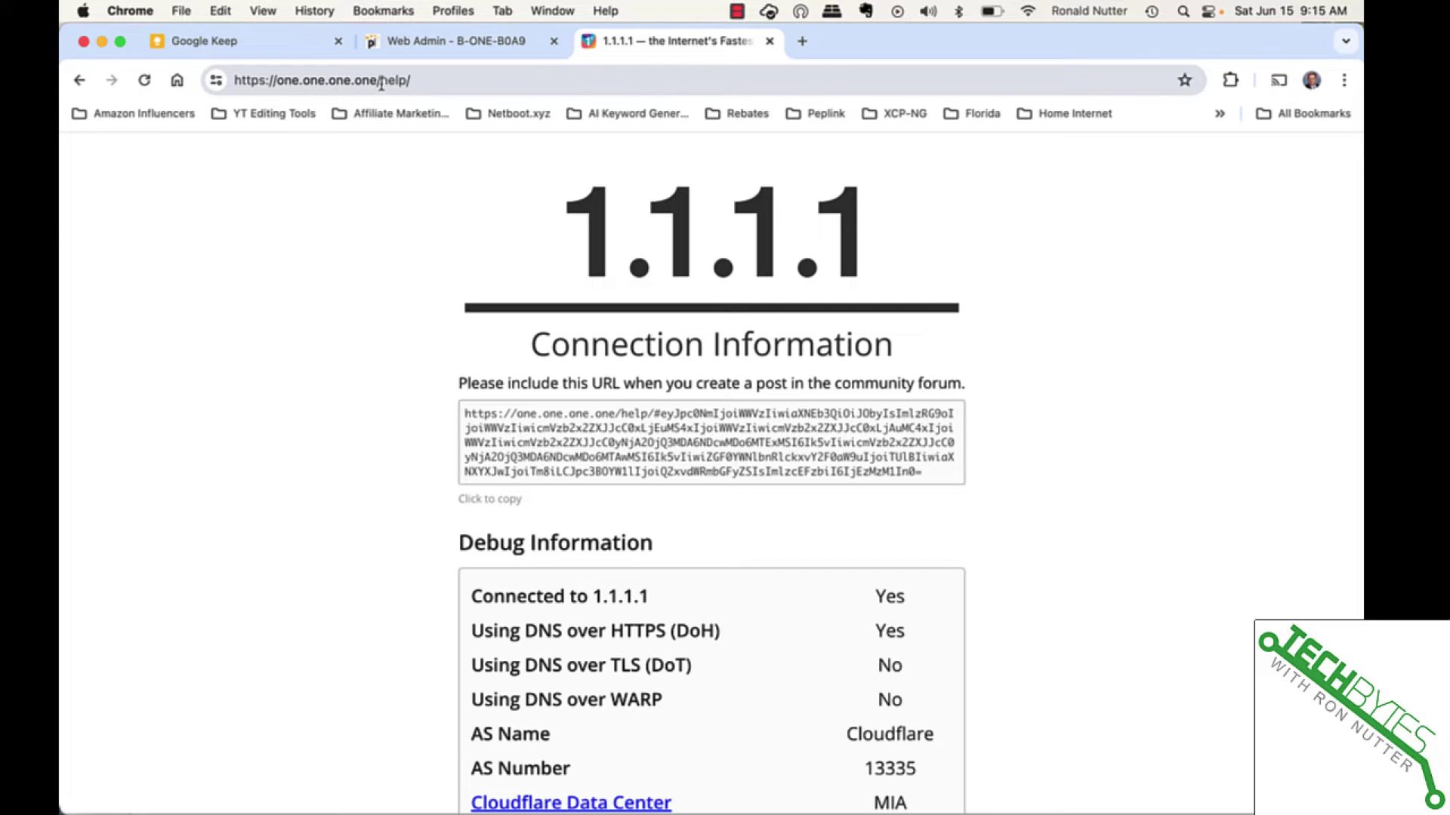
{"action": "scroll", "coordinate": [323, 360], "scroll_direction": "down", "scroll_amount": 4}
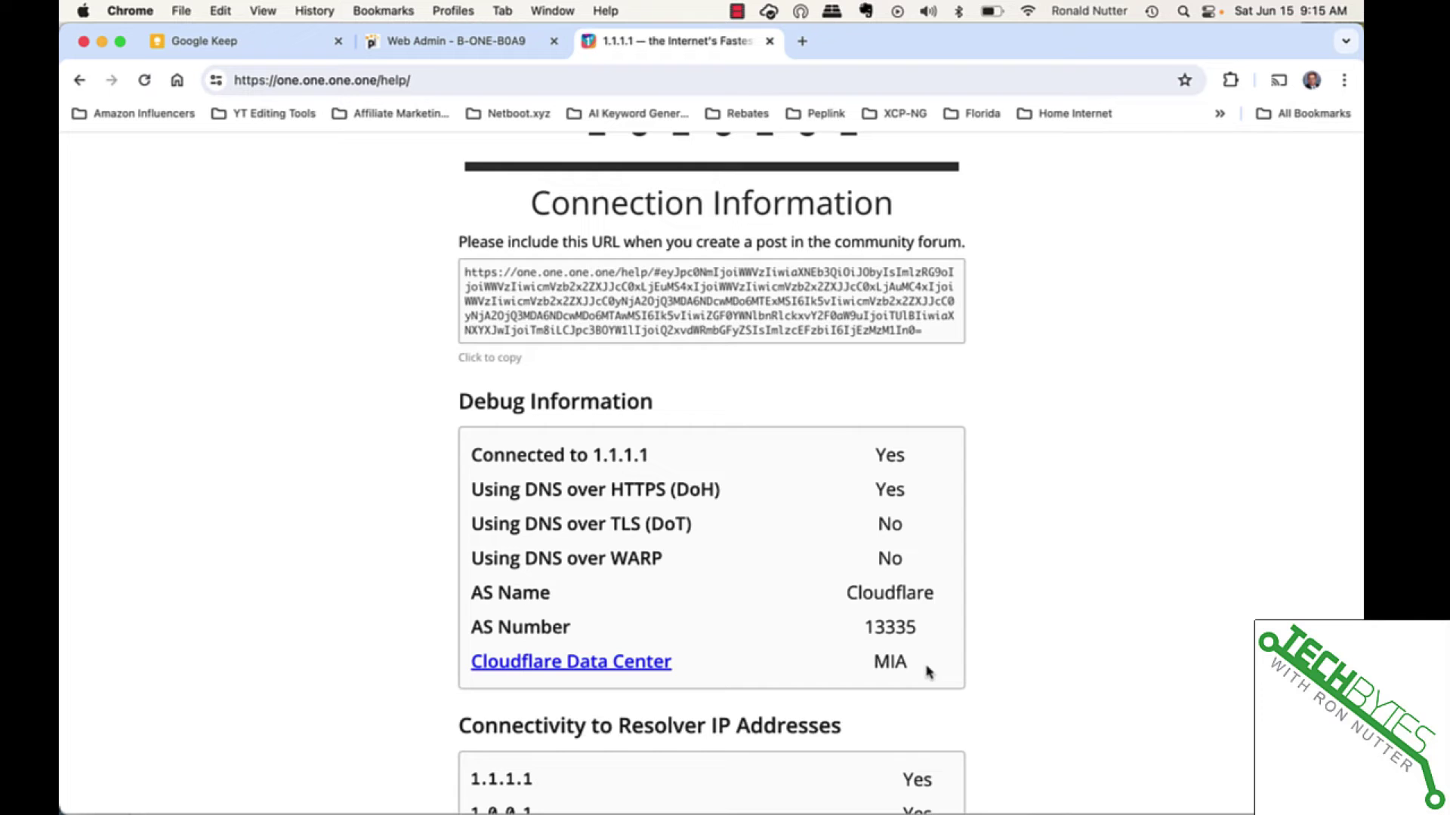
{"action": "scroll", "coordinate": [928, 671], "scroll_direction": "down", "scroll_amount": 3}
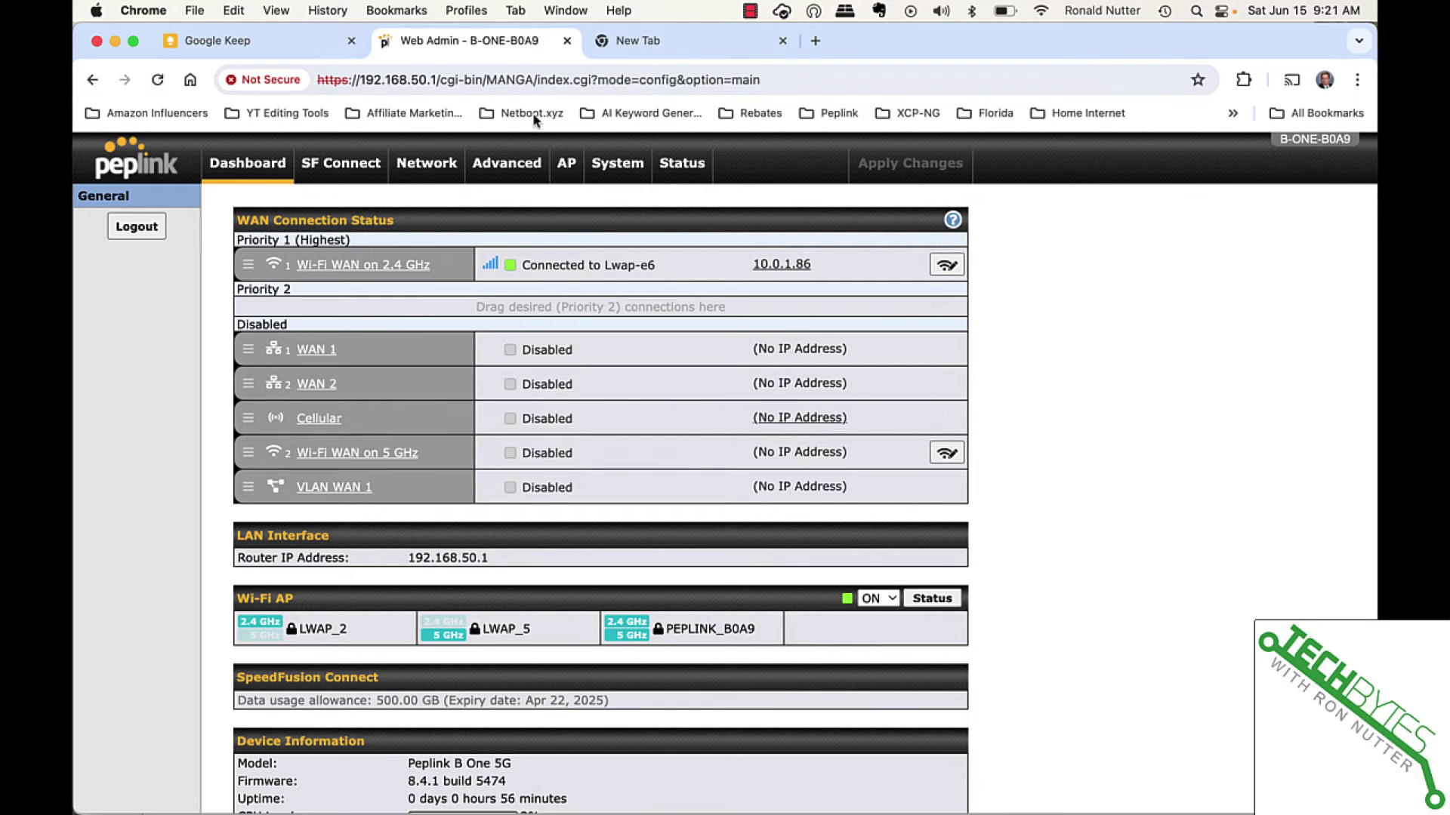
Re-enable WAN DNS over HTTPS with OpenDNS as the server, save, and confirm applying changes
{"action": "left_click", "coordinate": [441, 170]}
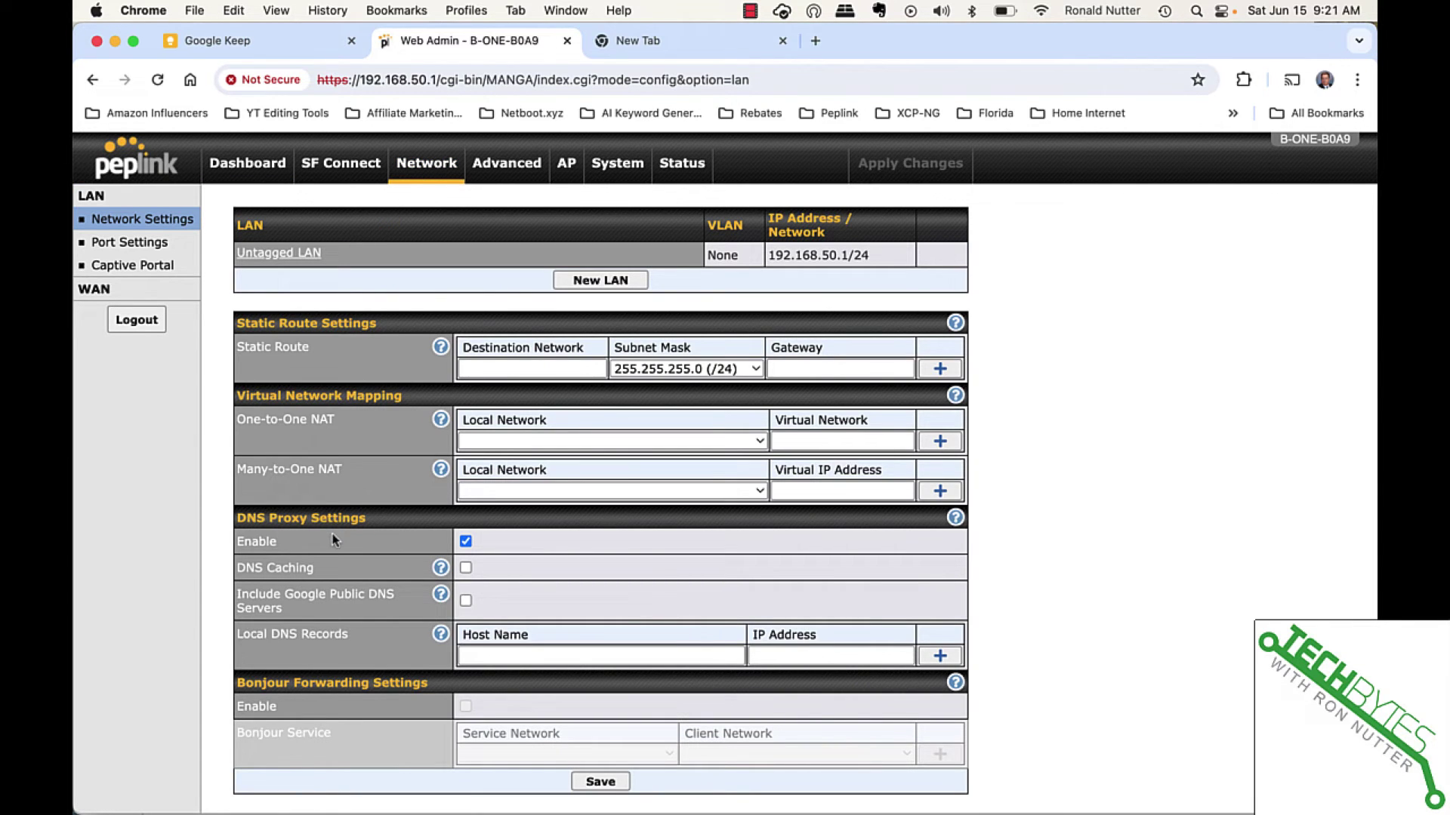
{"action": "left_click", "coordinate": [103, 291]}
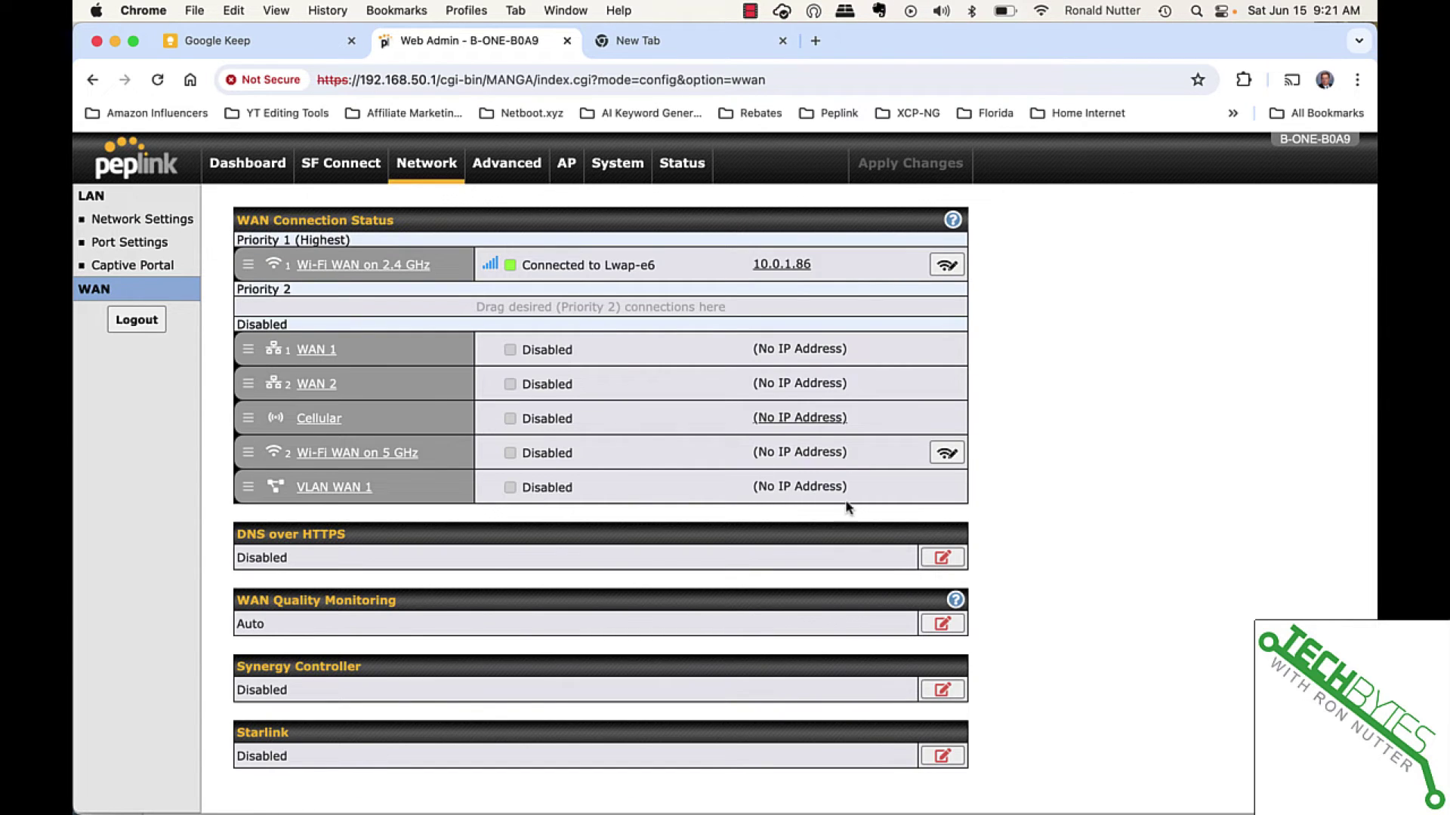
{"action": "left_click", "coordinate": [941, 559]}
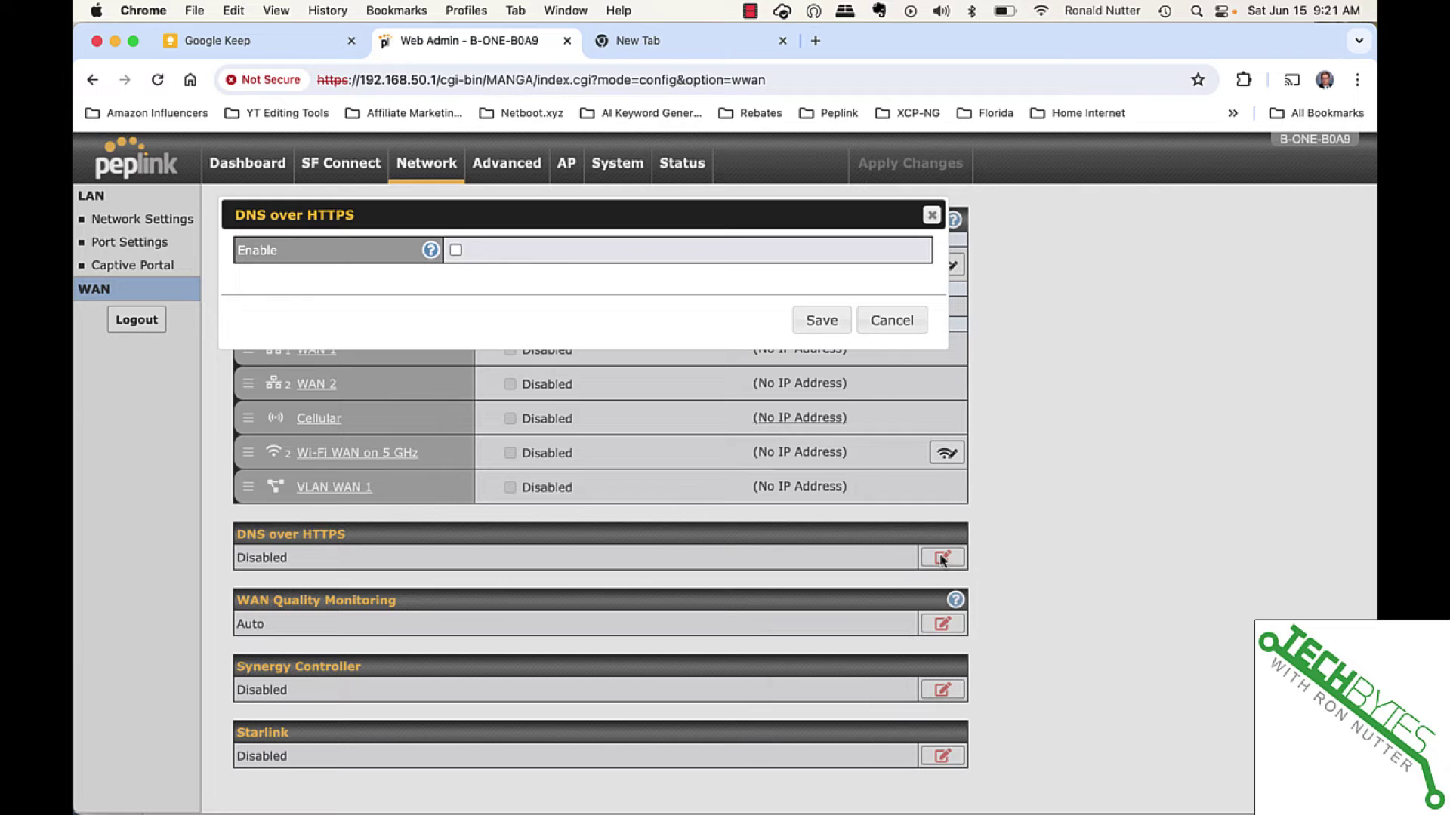
{"action": "left_click", "coordinate": [456, 250]}
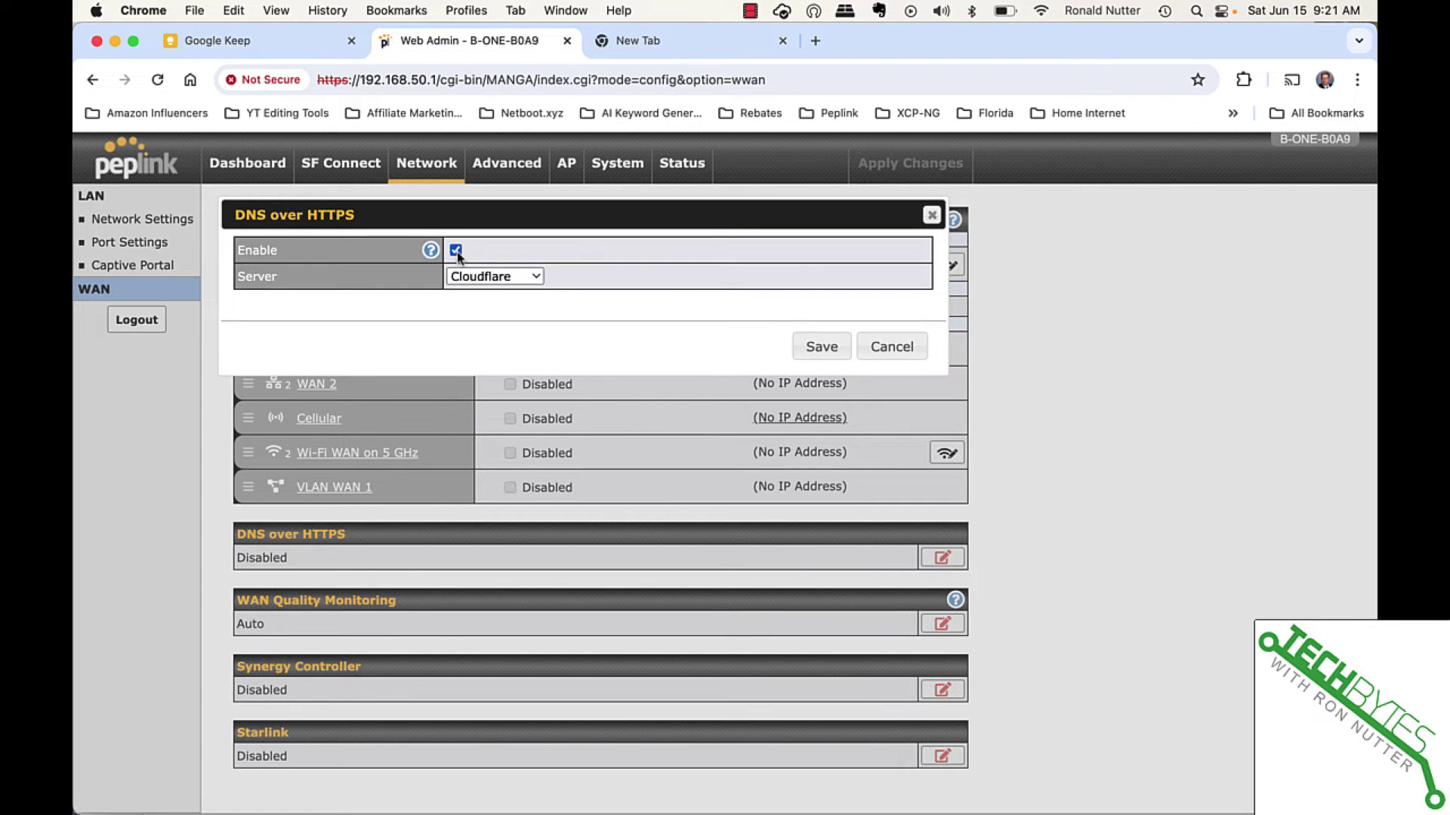
{"action": "left_click", "coordinate": [465, 277]}
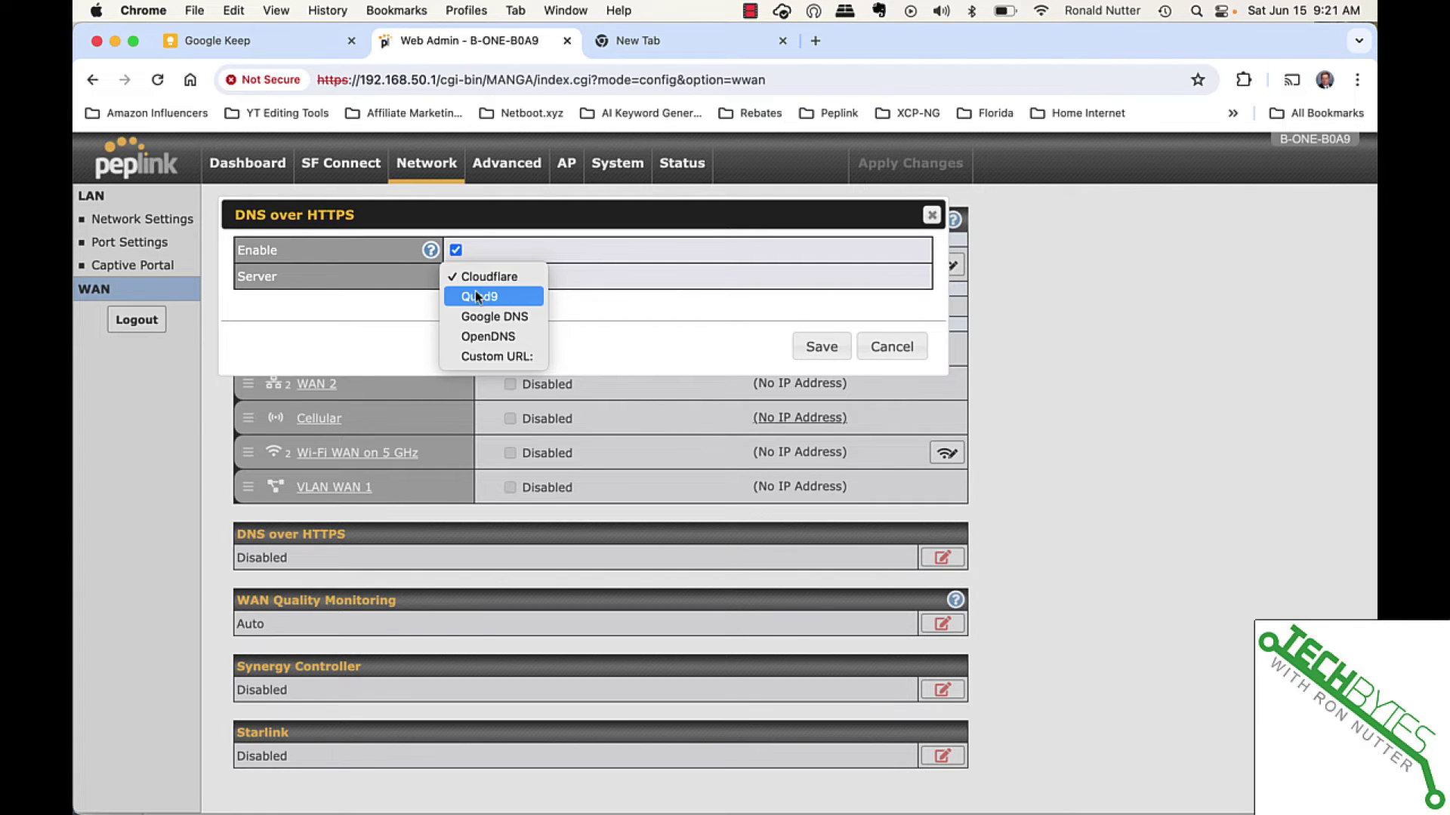
{"action": "left_click", "coordinate": [489, 337]}
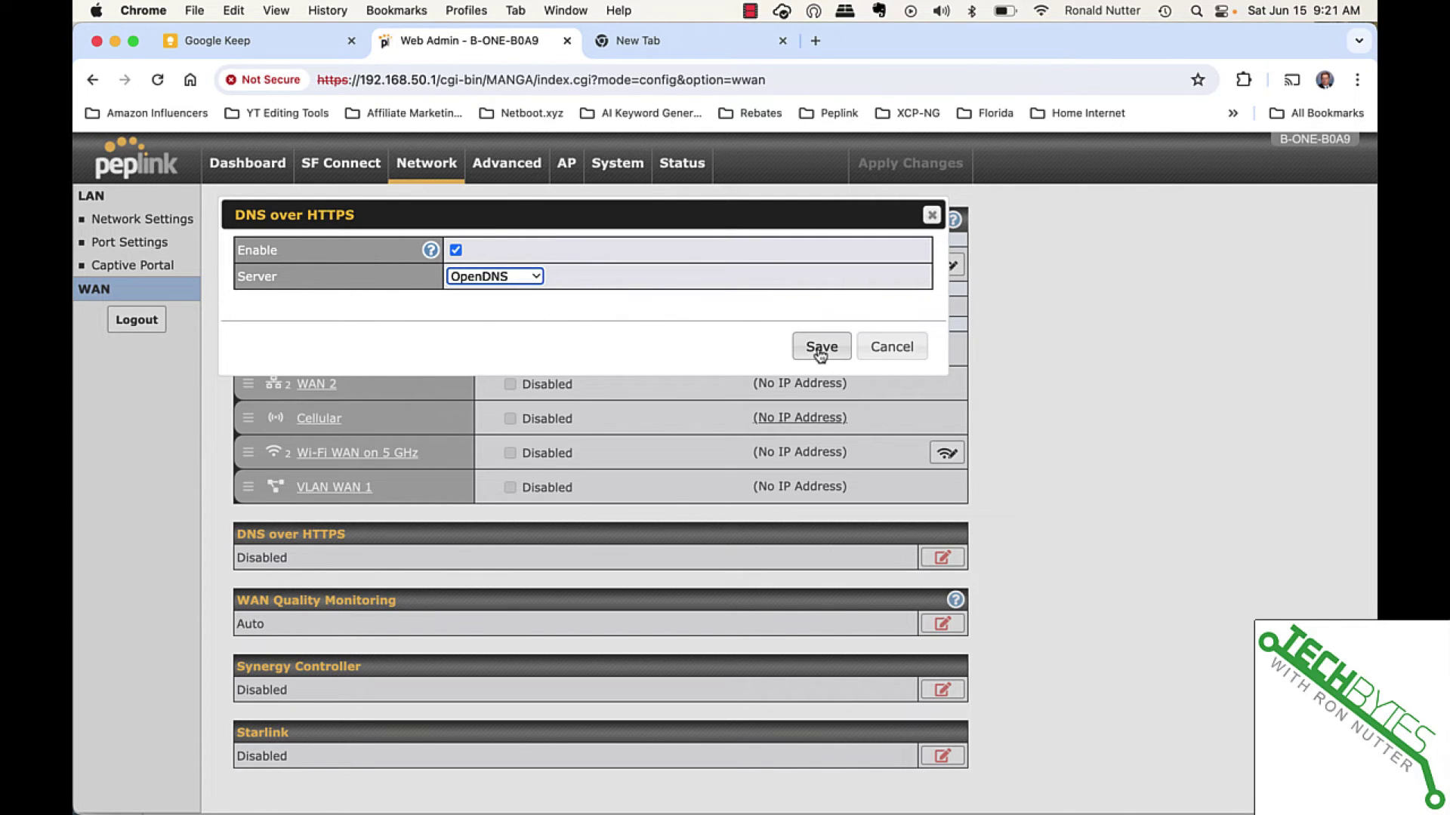
{"action": "left_click", "coordinate": [521, 281]}
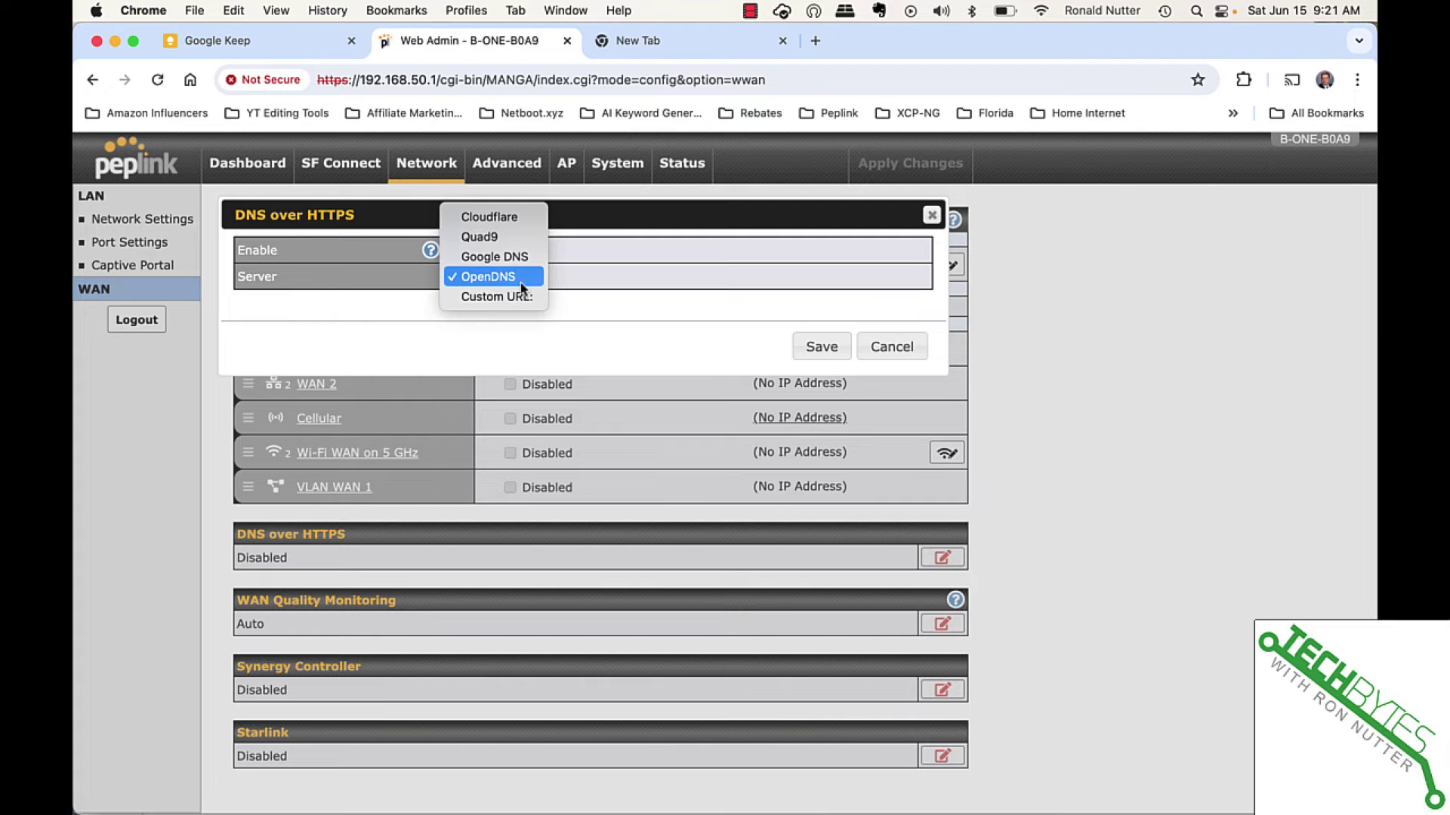
{"action": "left_click", "coordinate": [521, 285]}
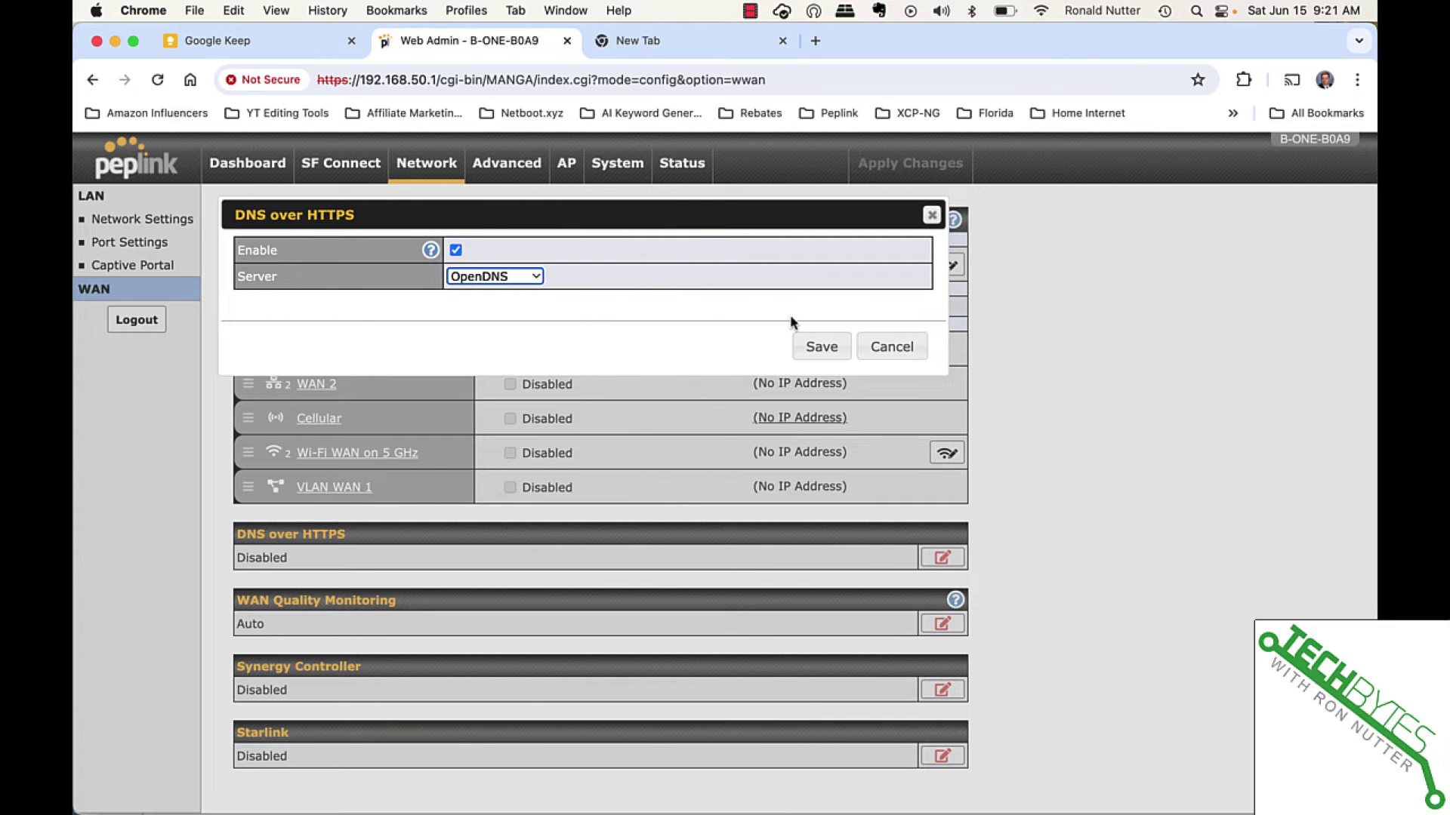
{"action": "left_click", "coordinate": [830, 347]}
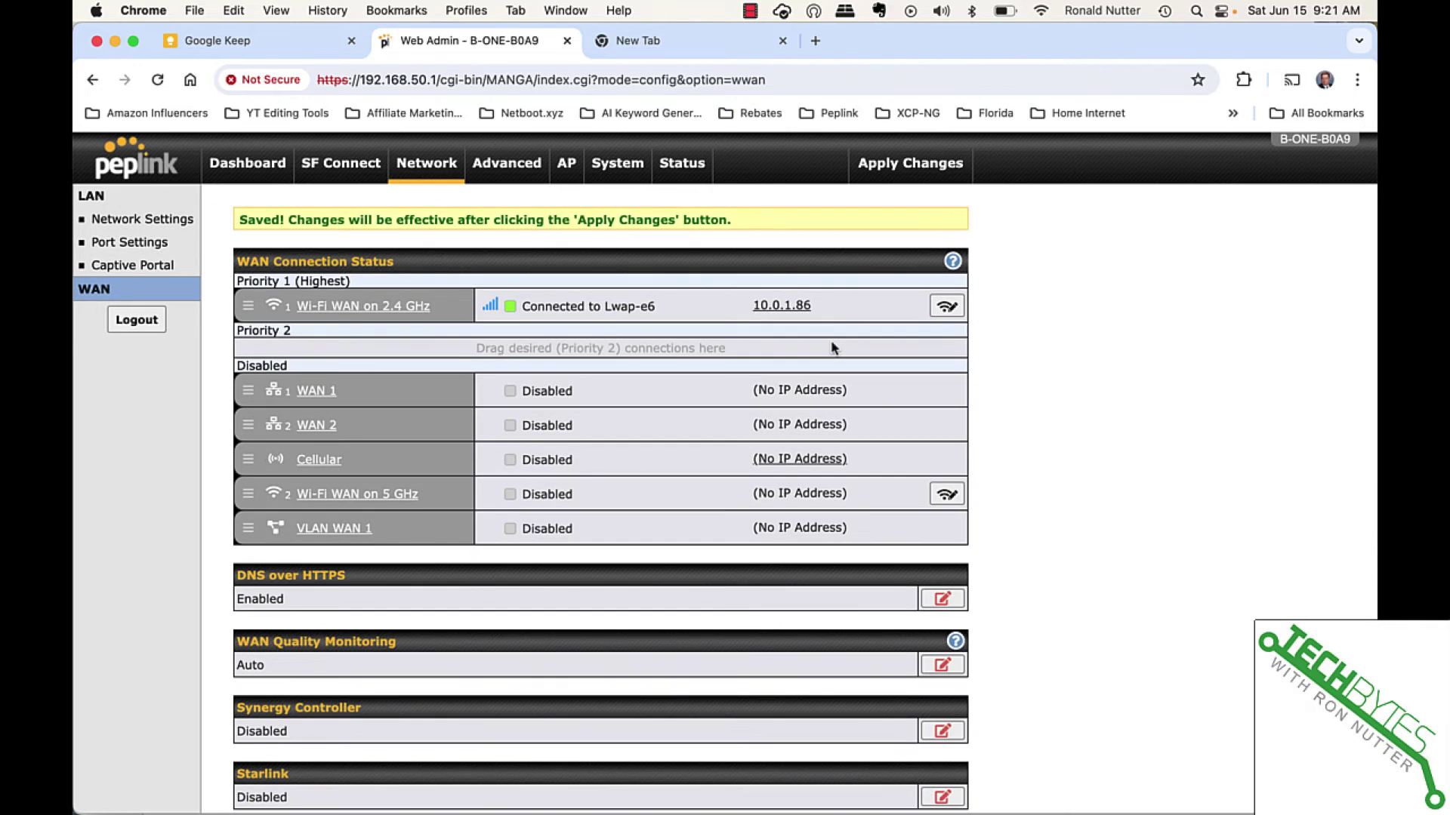
{"action": "left_click", "coordinate": [899, 157]}
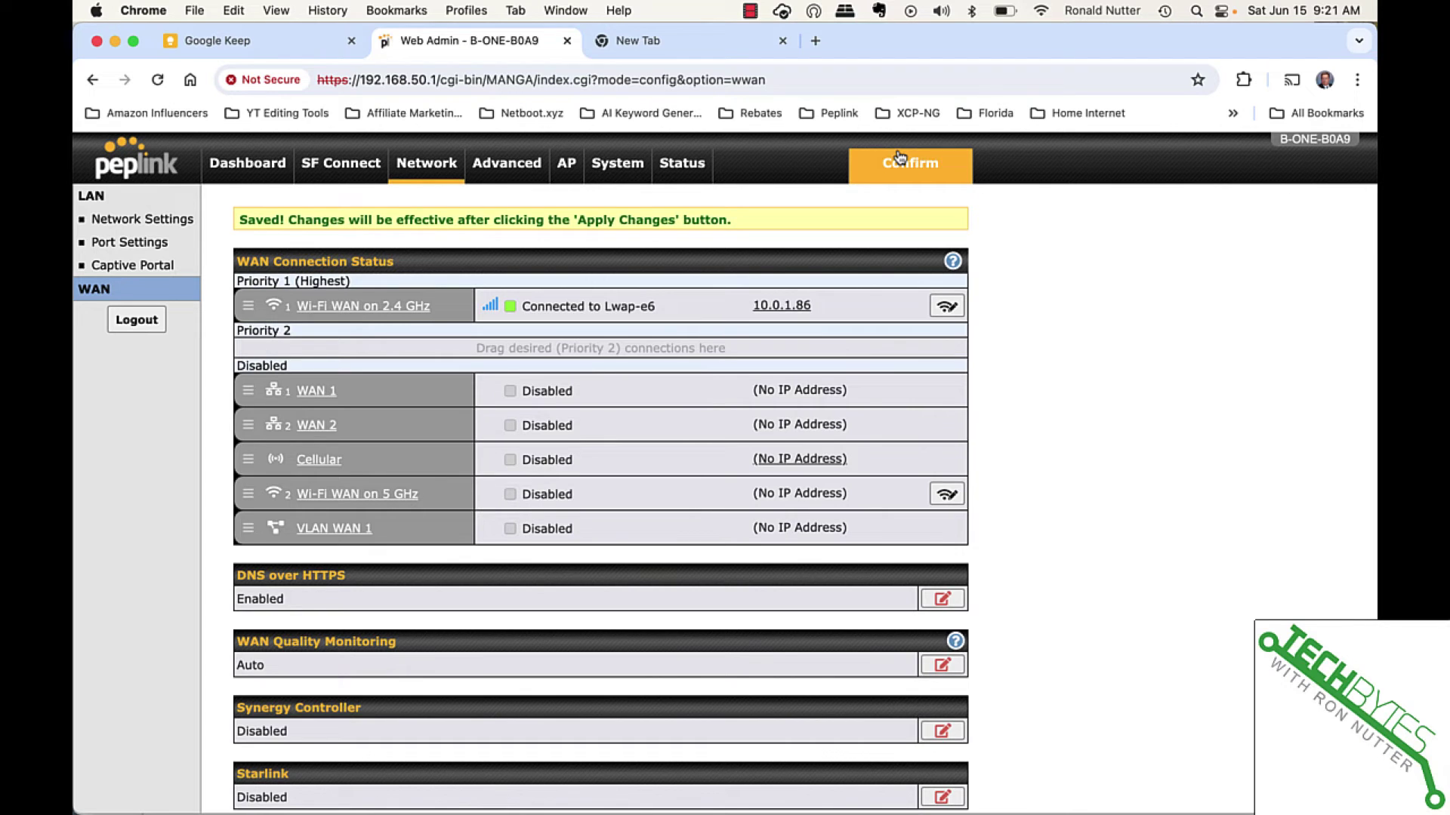
{"action": "left_click", "coordinate": [900, 157]}
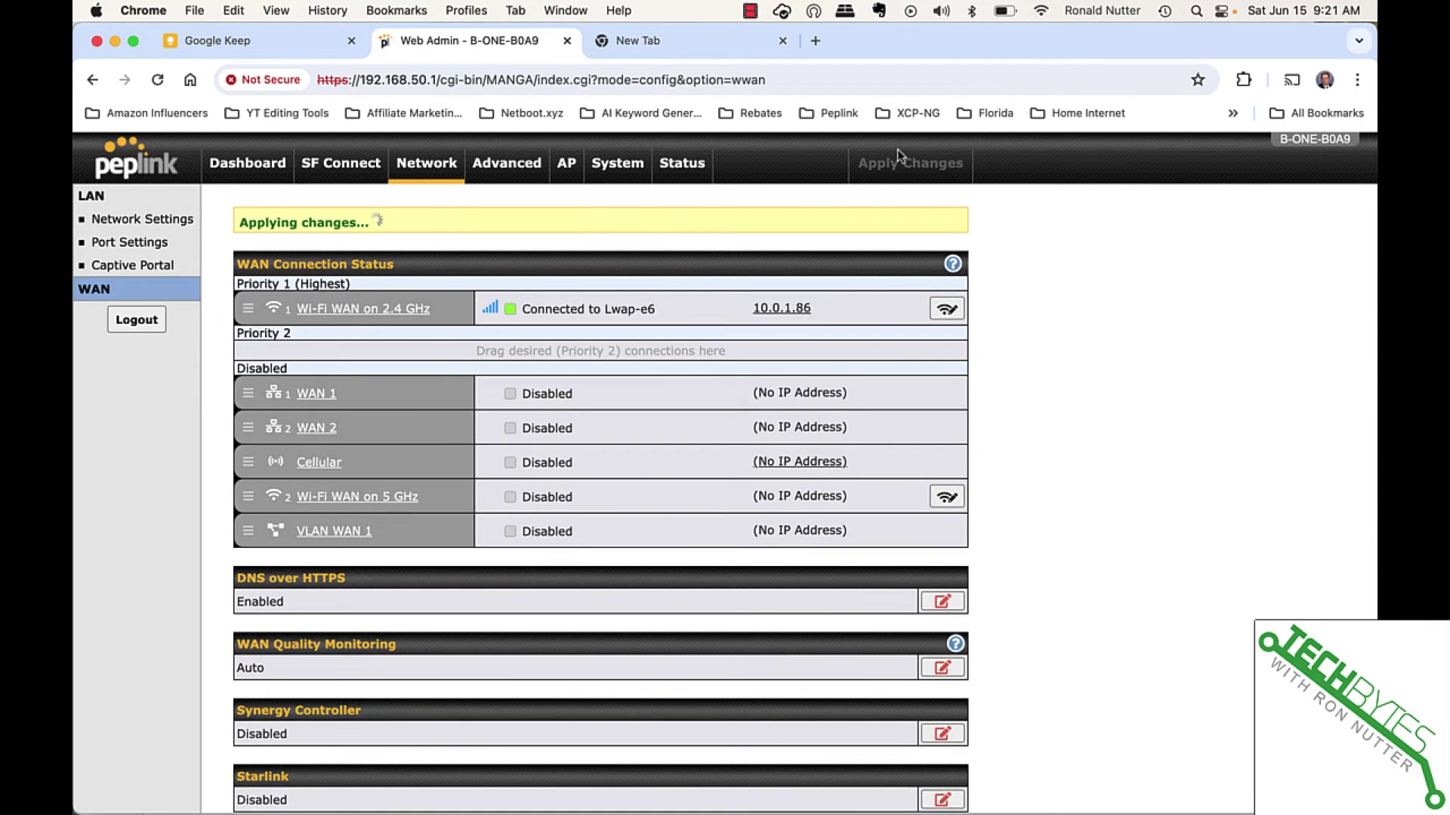
Load the Cisco Umbrella DoH diagnostic page and close the chat welcome popup
{"action": "left_click", "coordinate": [712, 41]}
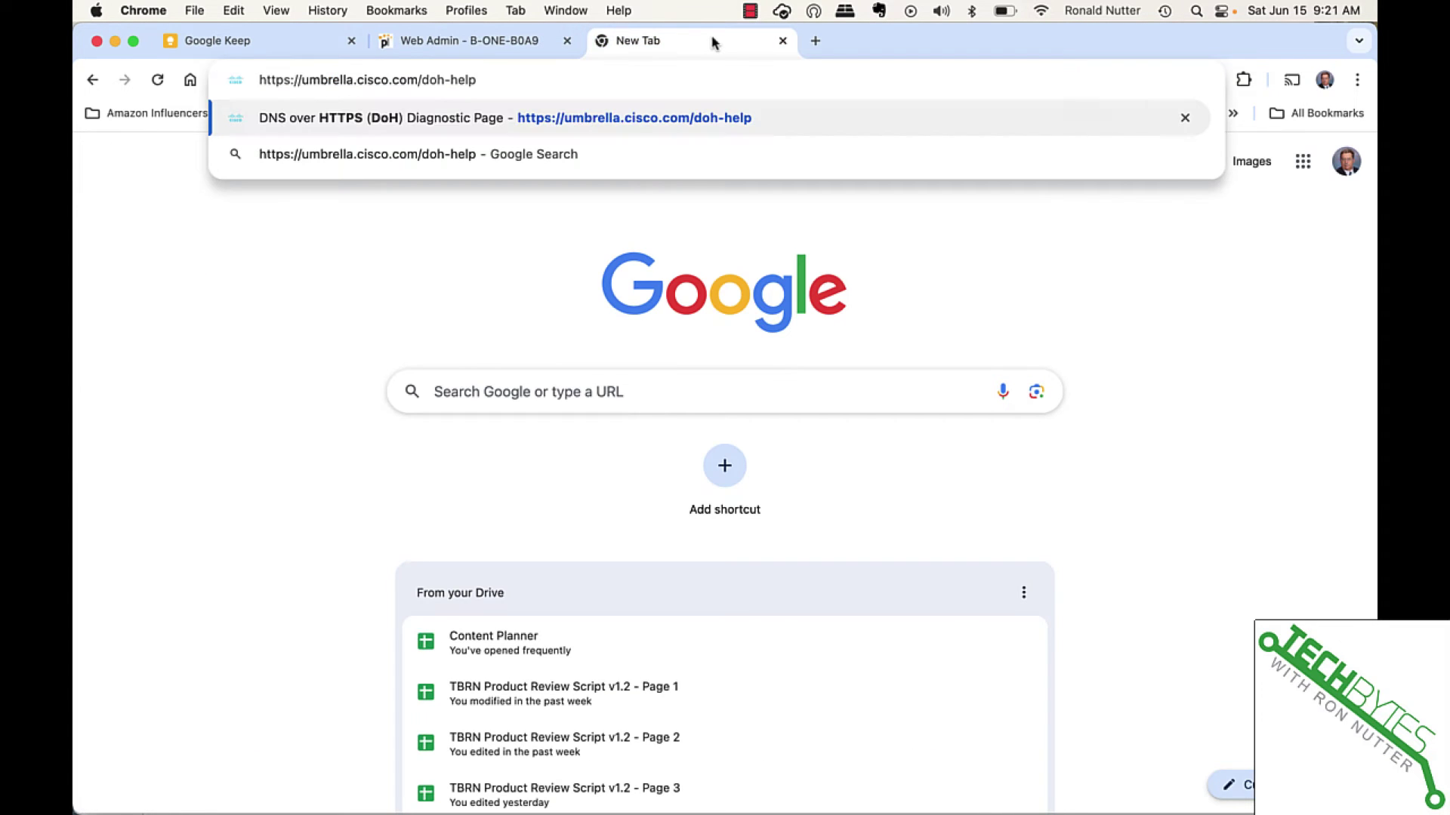
{"action": "key", "text": "Return"}
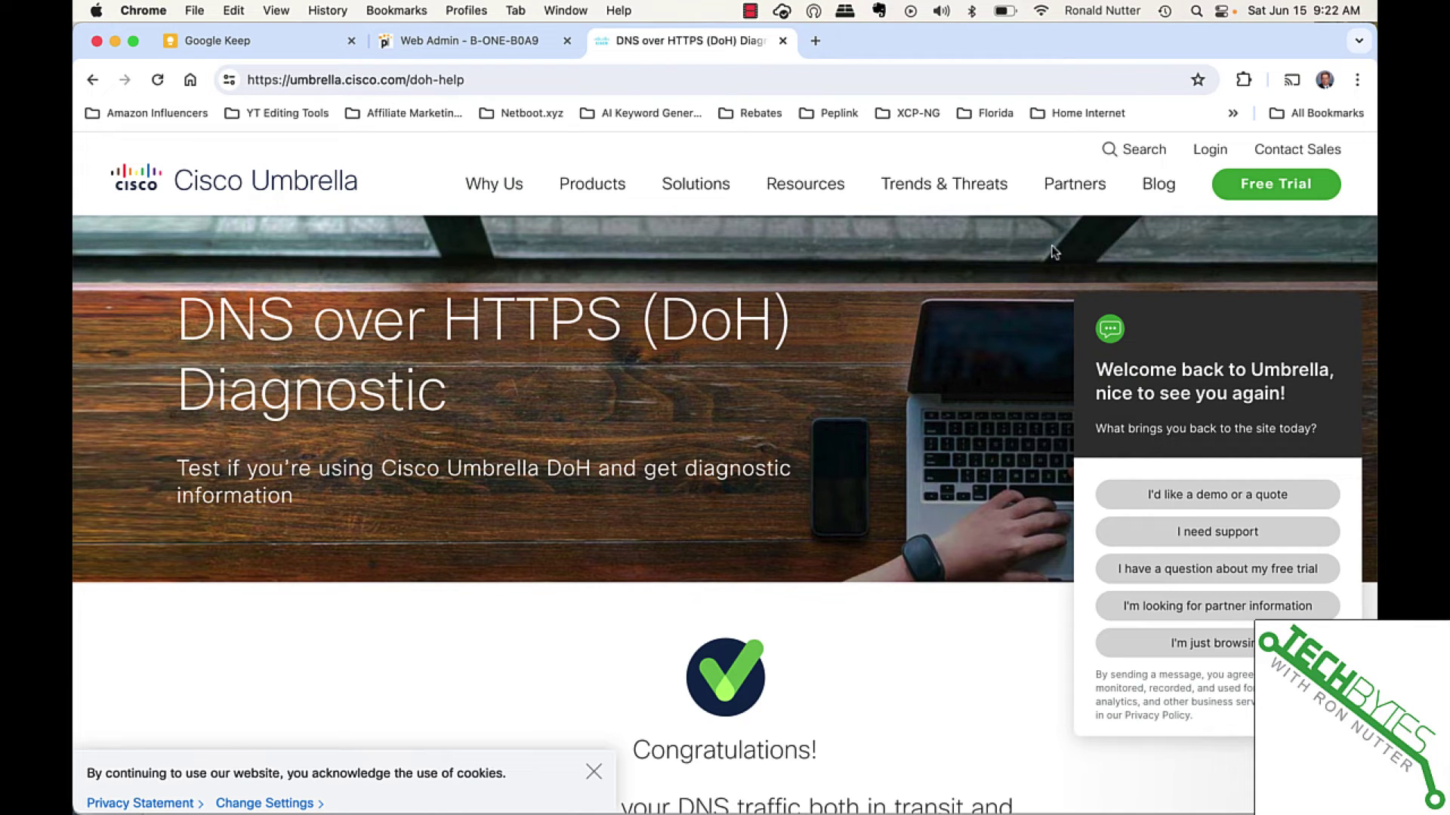
{"action": "left_click", "coordinate": [1352, 270]}
Review the Diagnostic Information table and dismiss the cookie banner
{"action": "scroll", "coordinate": [836, 632], "scroll_direction": "down", "scroll_amount": 2}
{"action": "scroll", "coordinate": [837, 633], "scroll_direction": "down", "scroll_amount": 3}
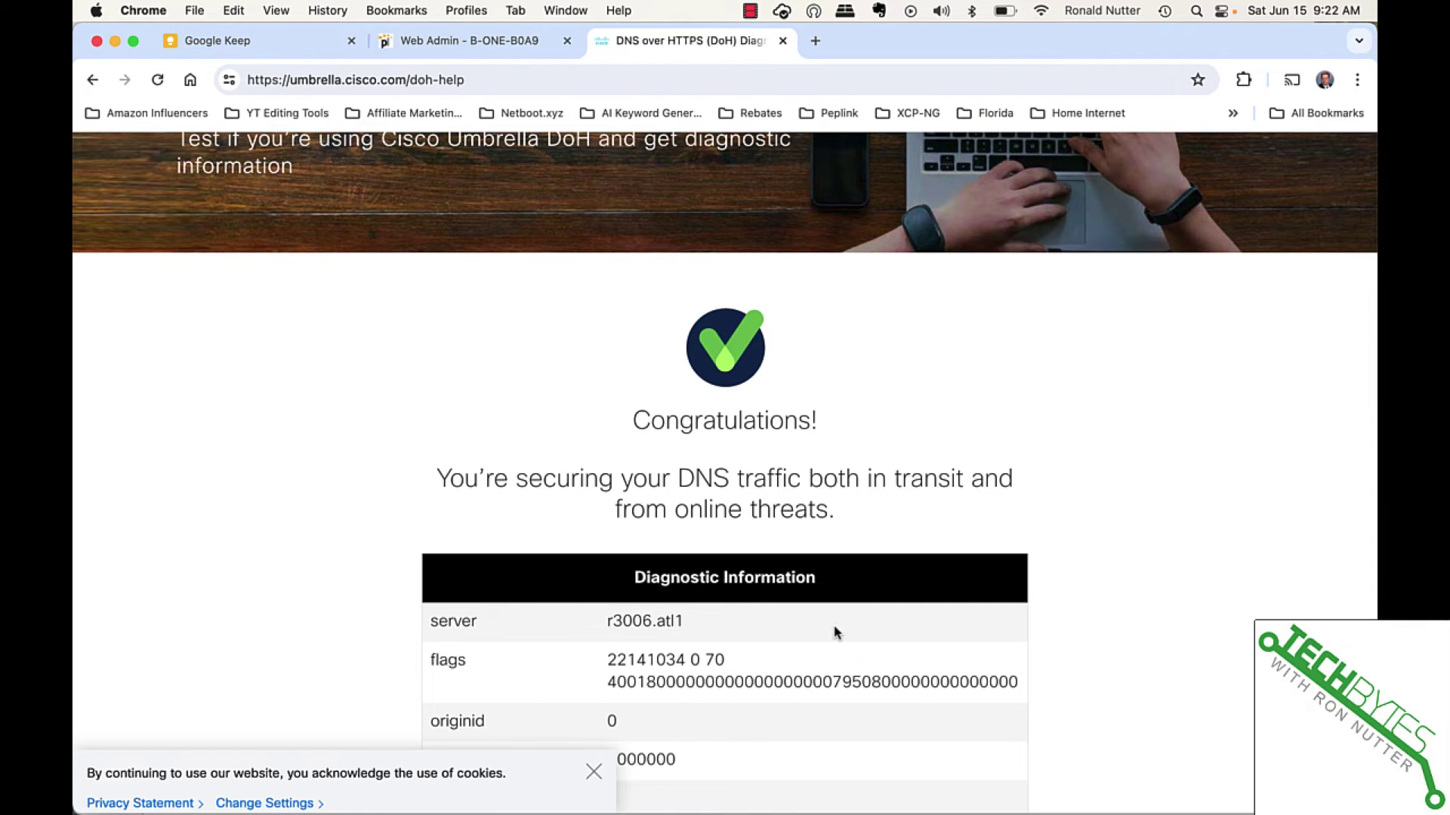
{"action": "scroll", "coordinate": [835, 633], "scroll_direction": "down", "scroll_amount": 4}
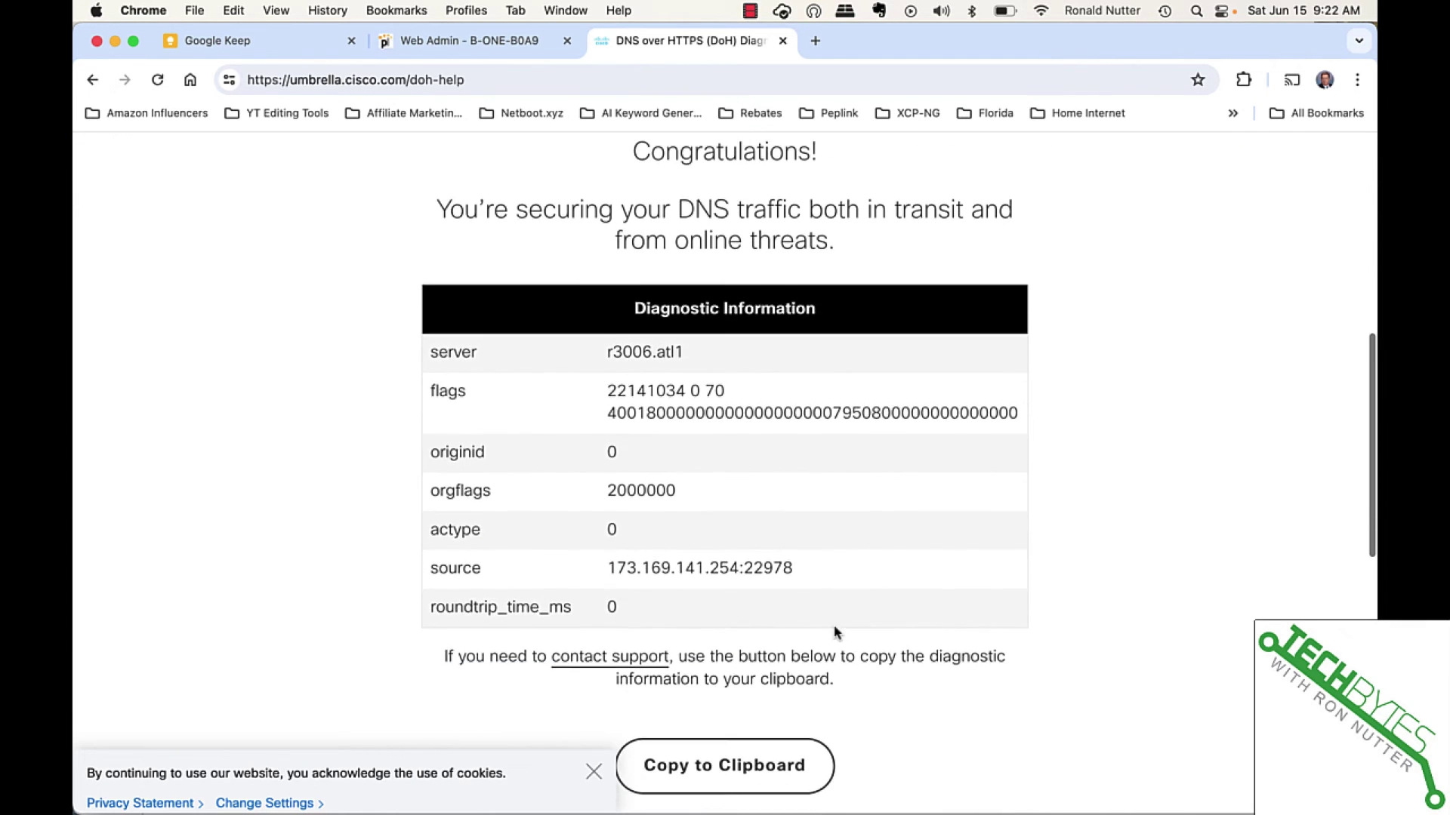
{"action": "scroll", "coordinate": [835, 632], "scroll_direction": "down", "scroll_amount": 1}
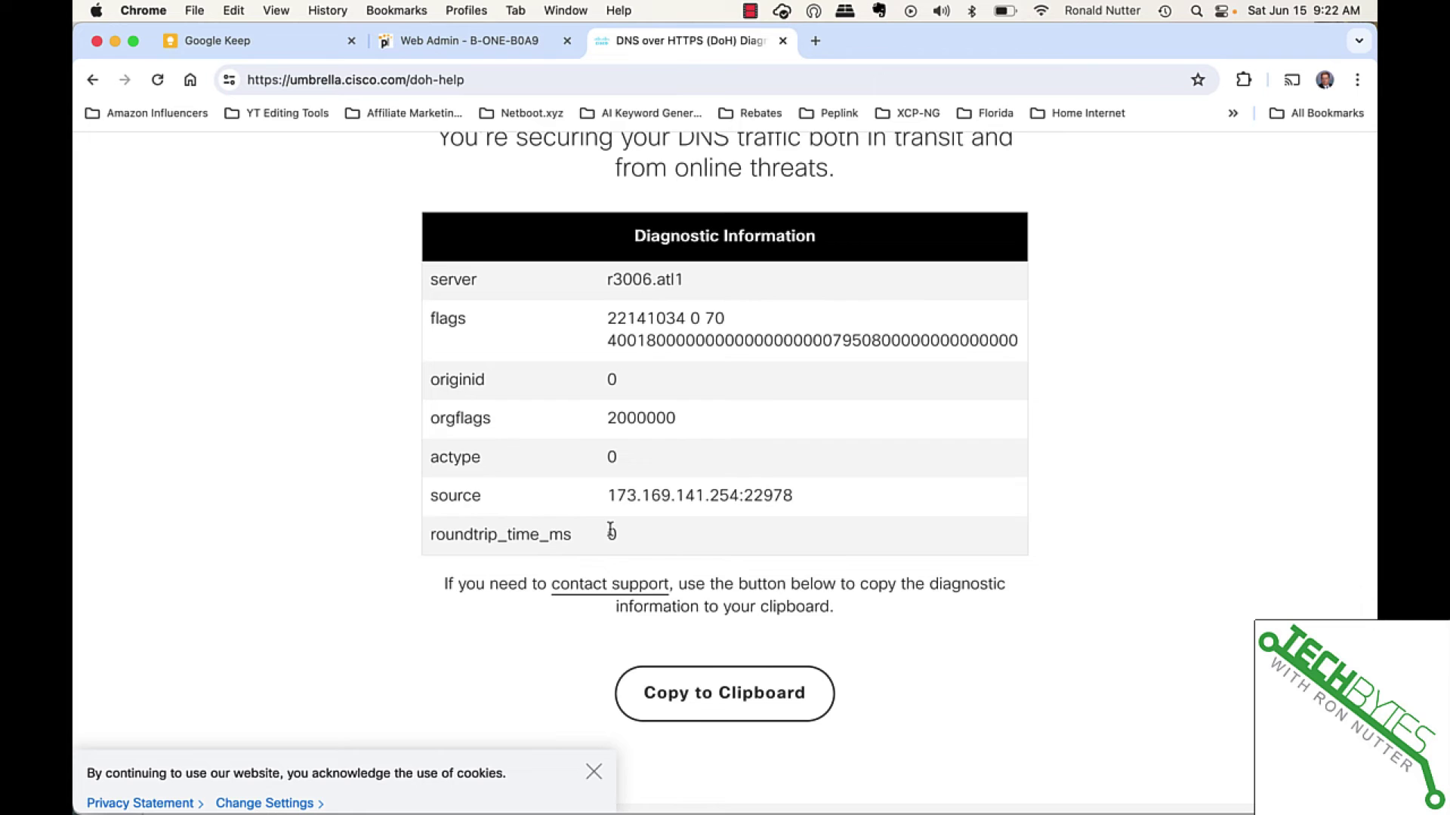
{"action": "scroll", "coordinate": [611, 533], "scroll_direction": "up", "scroll_amount": 5}
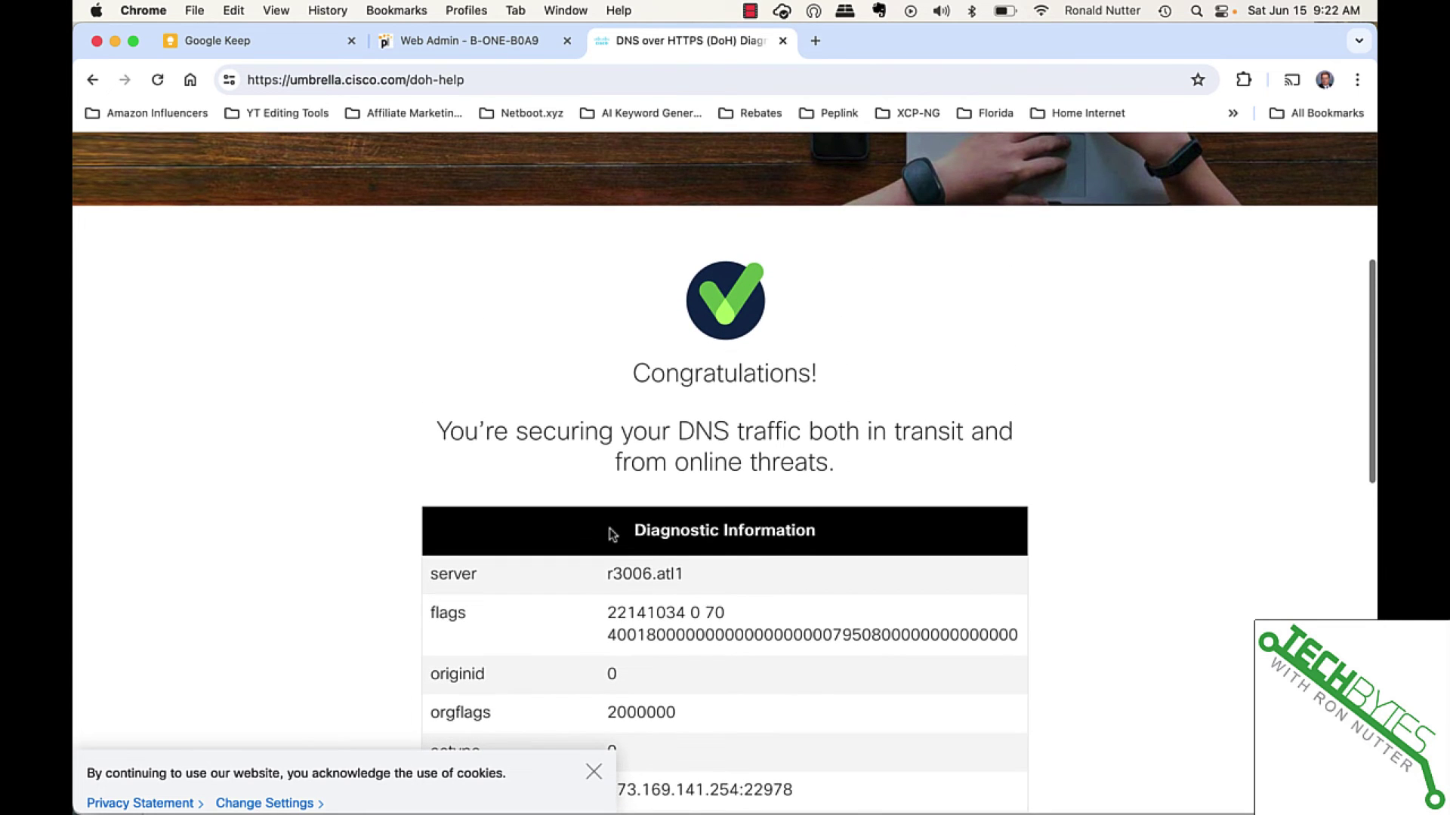
{"action": "scroll", "coordinate": [611, 533], "scroll_direction": "down", "scroll_amount": 3}
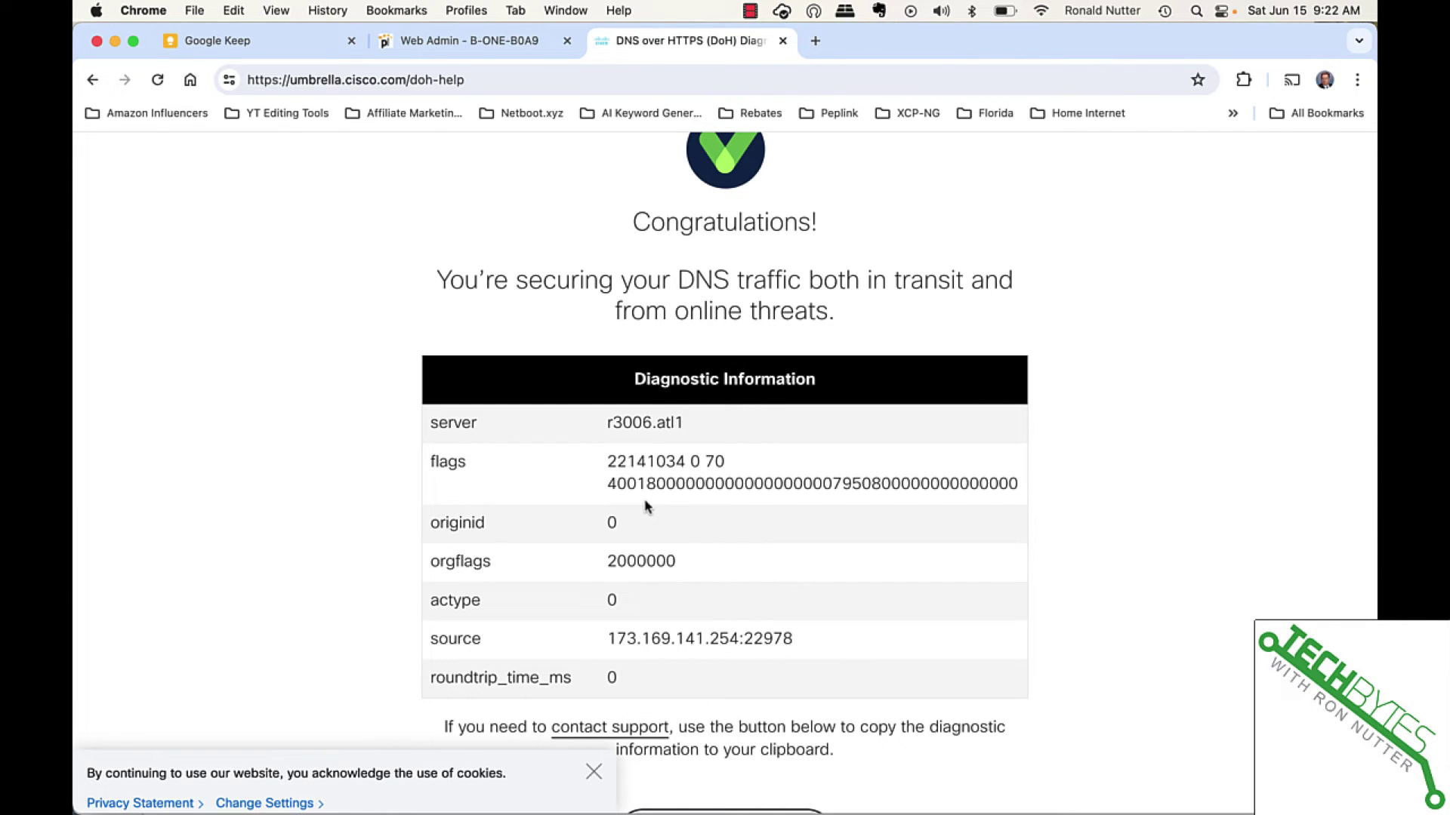
{"action": "scroll", "coordinate": [646, 506], "scroll_direction": "down", "scroll_amount": 5}
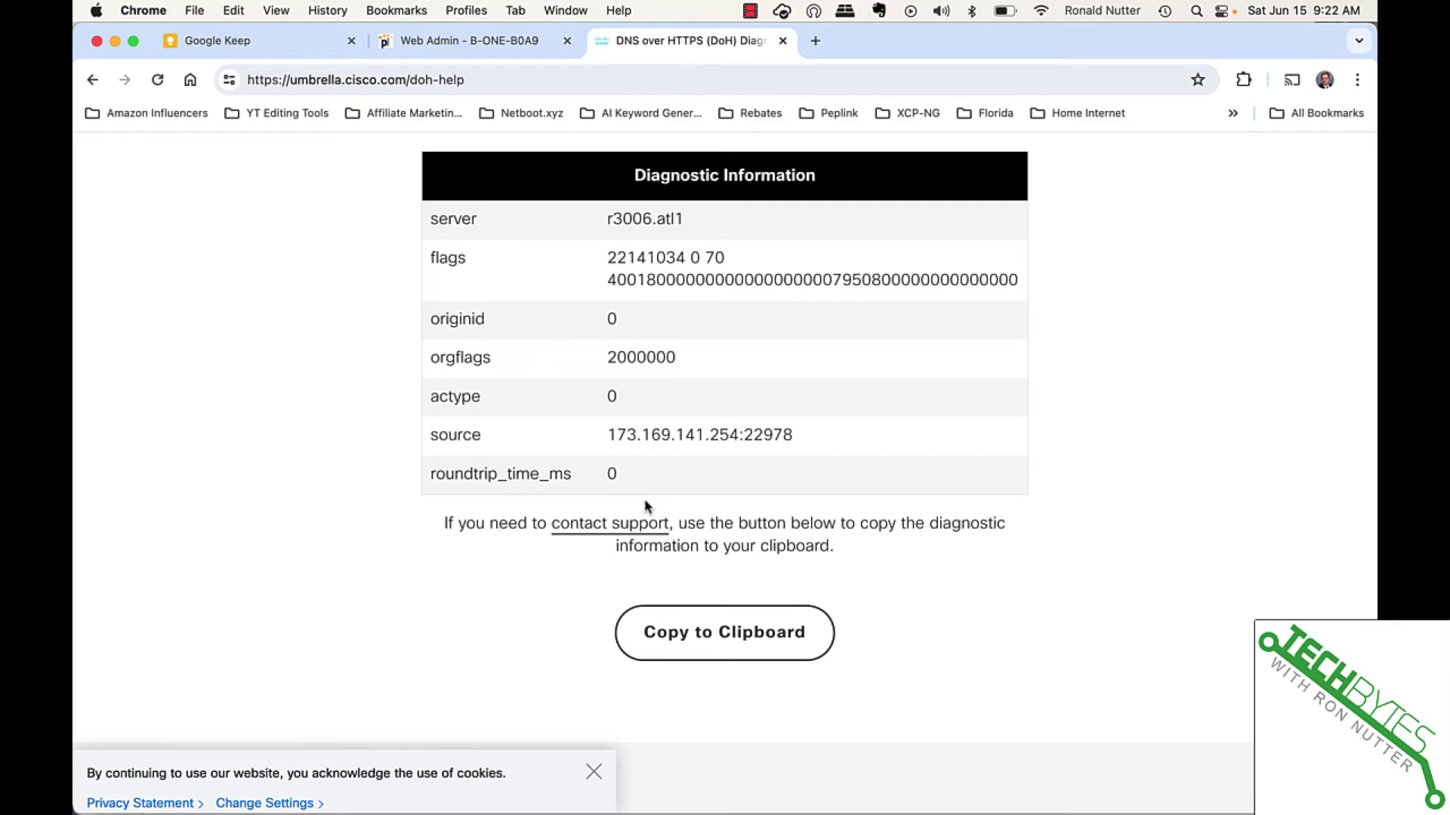
{"action": "left_click", "coordinate": [593, 772]}
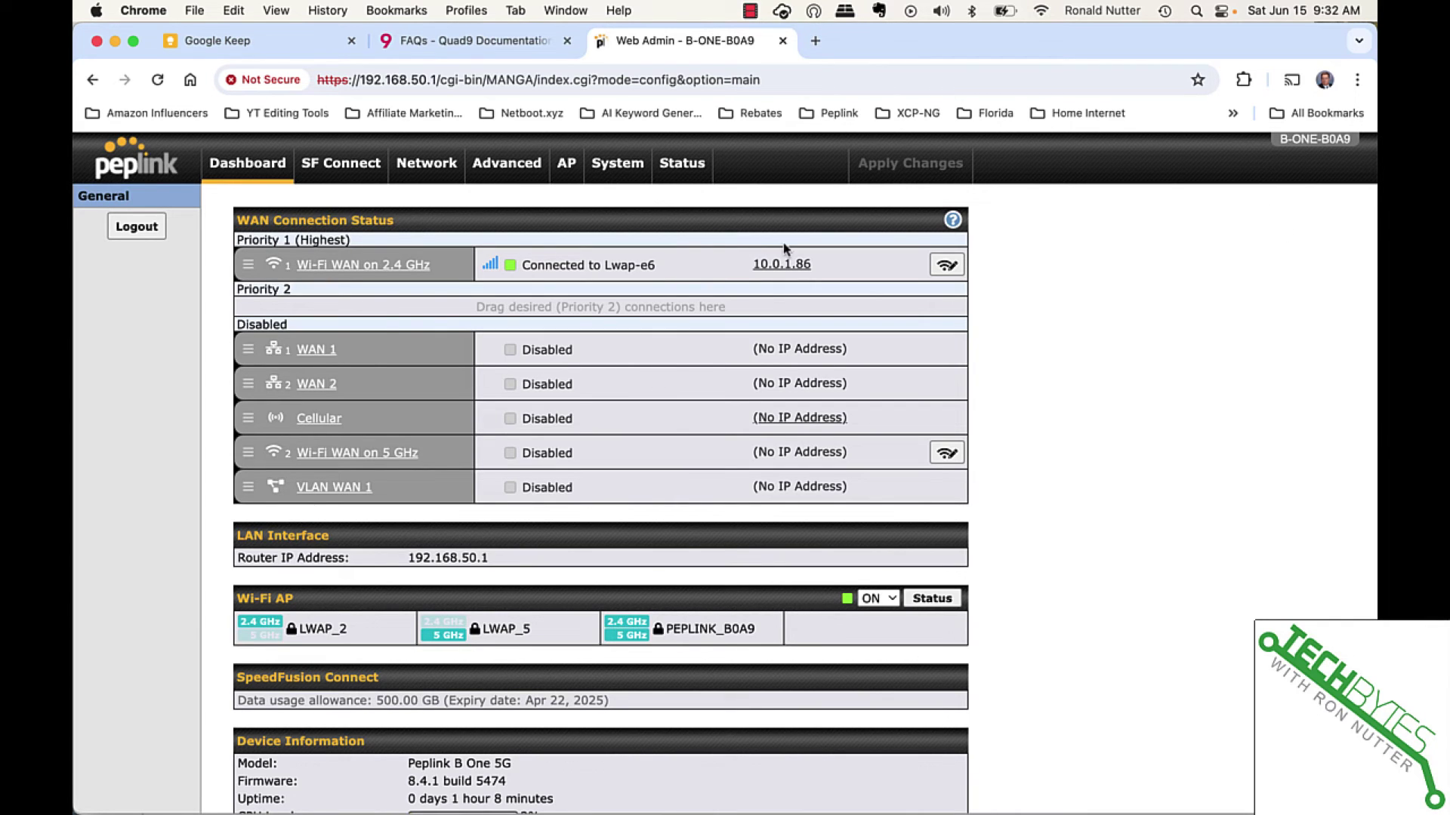
Enable WAN DNS over HTTPS with Quad9 as the server, save, and apply the changes
{"action": "left_click", "coordinate": [416, 165]}
{"action": "left_click", "coordinate": [97, 289]}
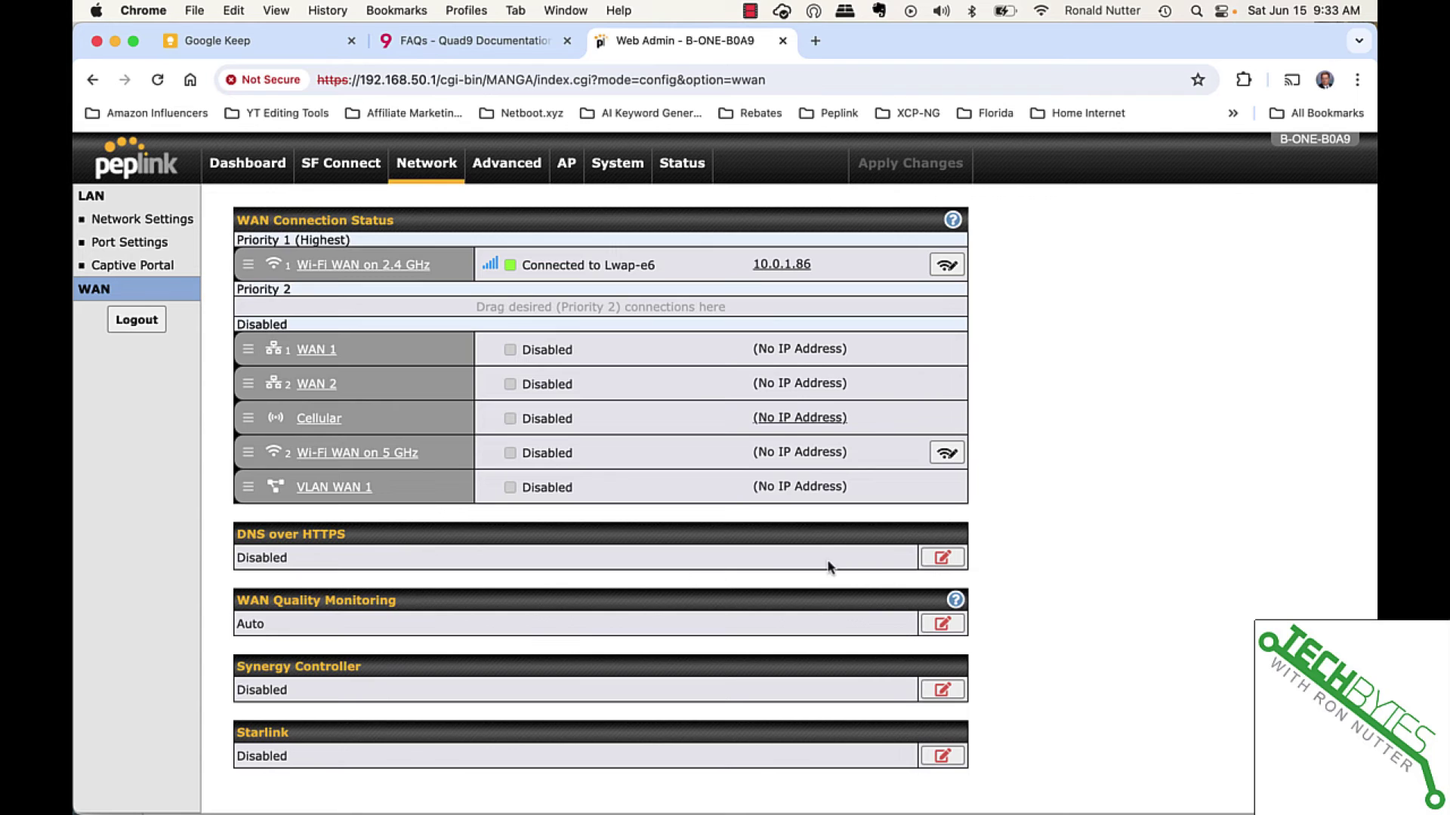
{"action": "left_click", "coordinate": [944, 560]}
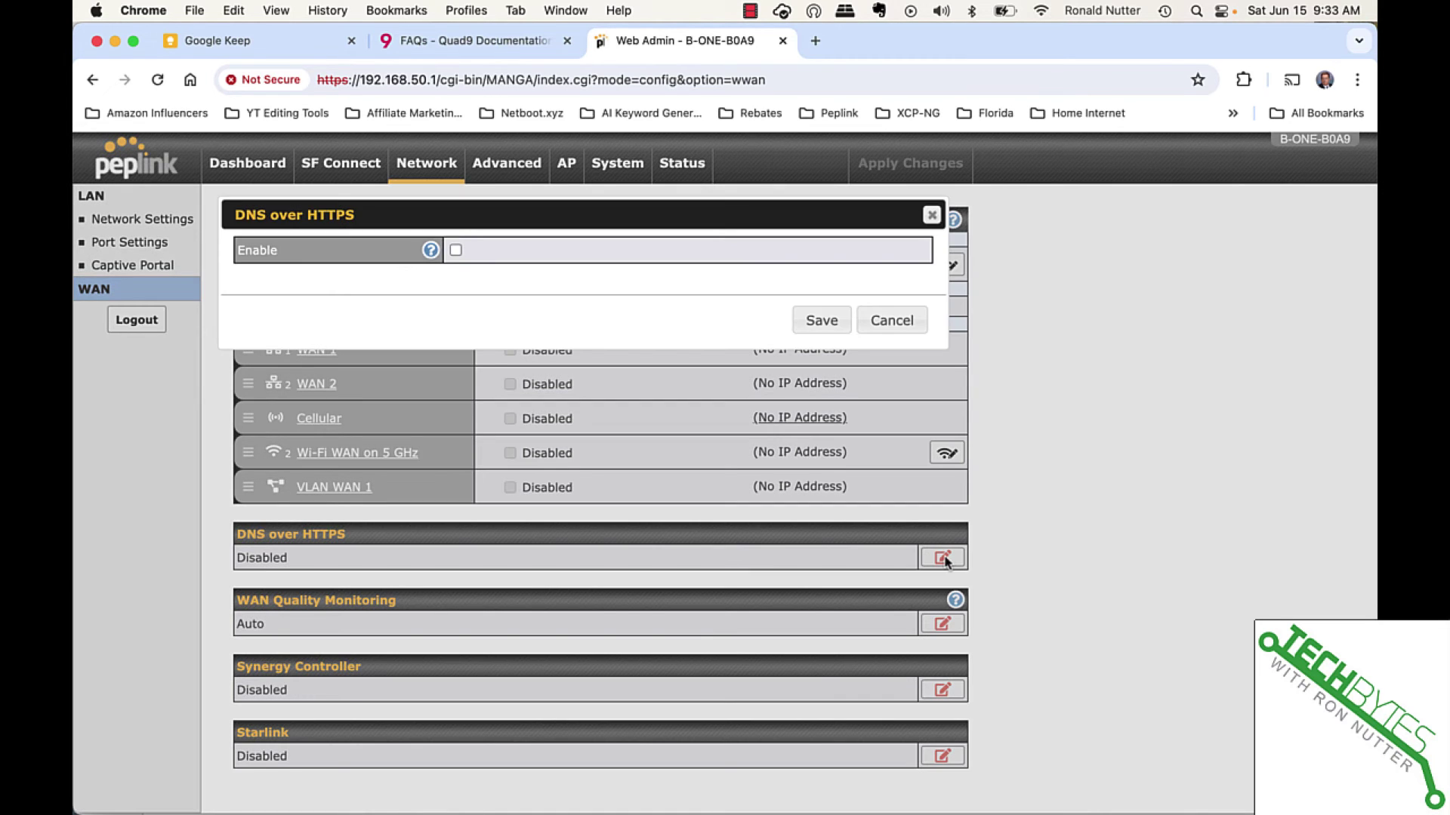
{"action": "left_click", "coordinate": [455, 251]}
{"action": "left_click", "coordinate": [494, 277]}
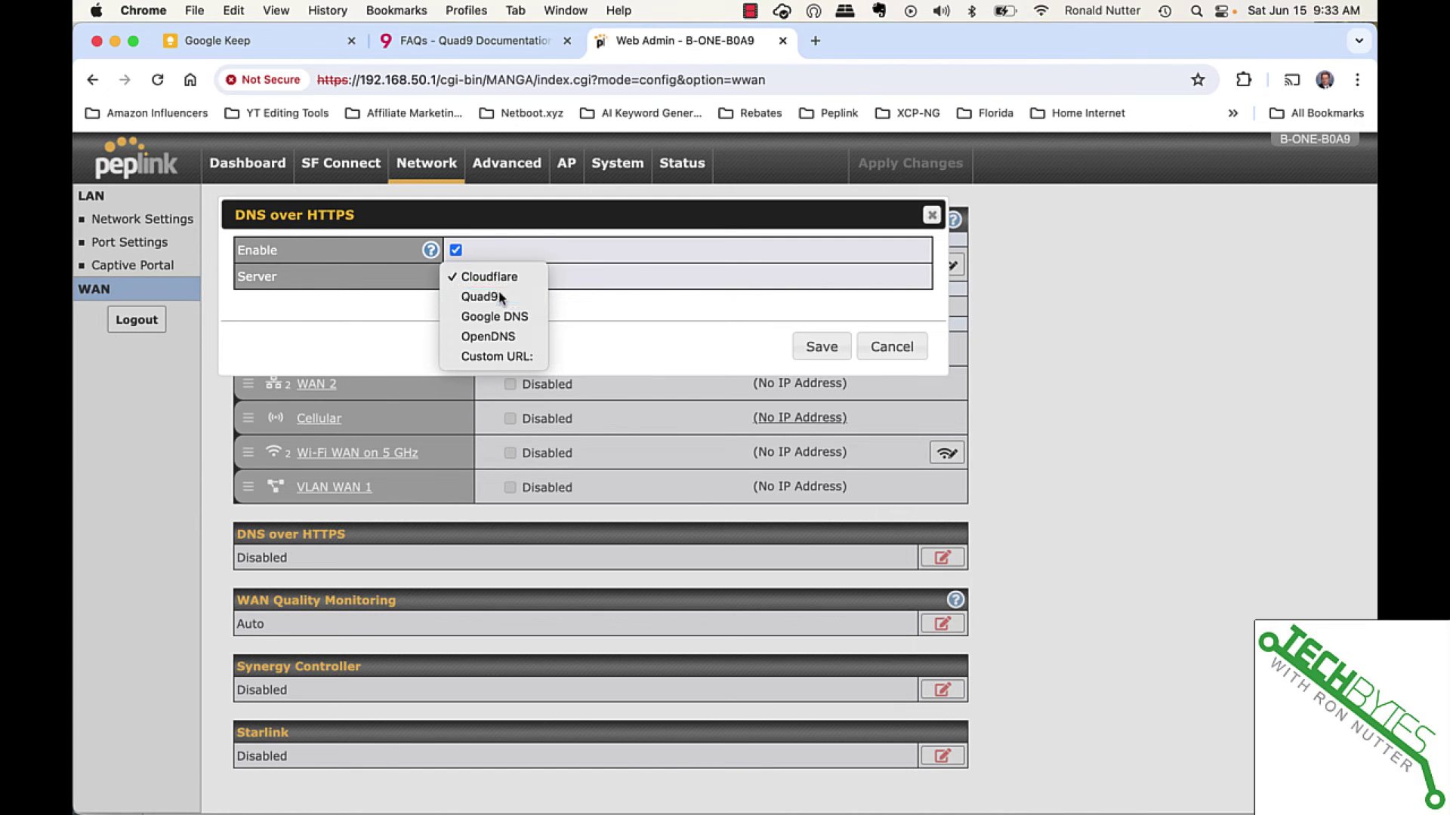
{"action": "left_click", "coordinate": [495, 296]}
{"action": "left_click", "coordinate": [821, 347]}
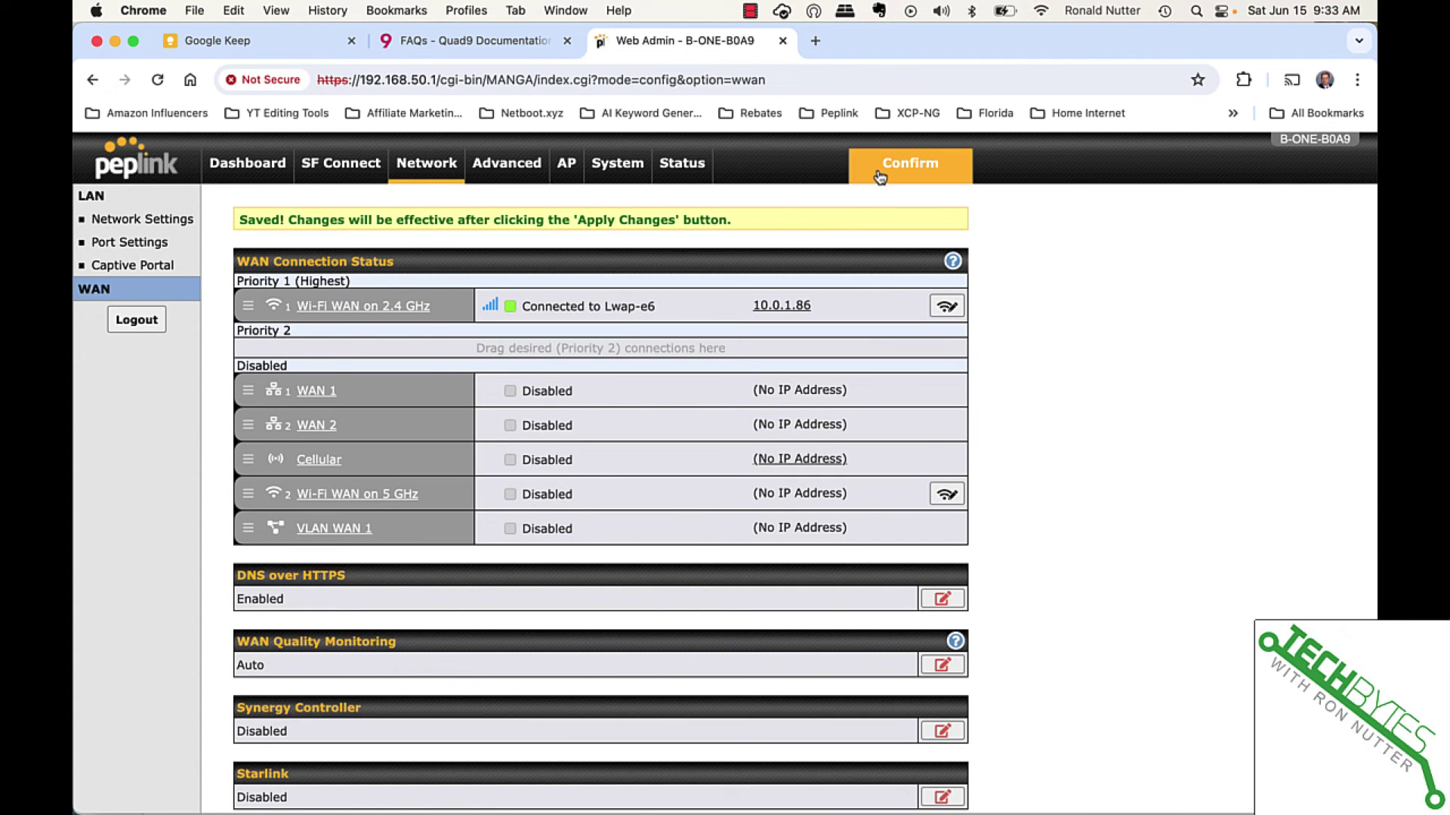
{"action": "left_click", "coordinate": [884, 163]}
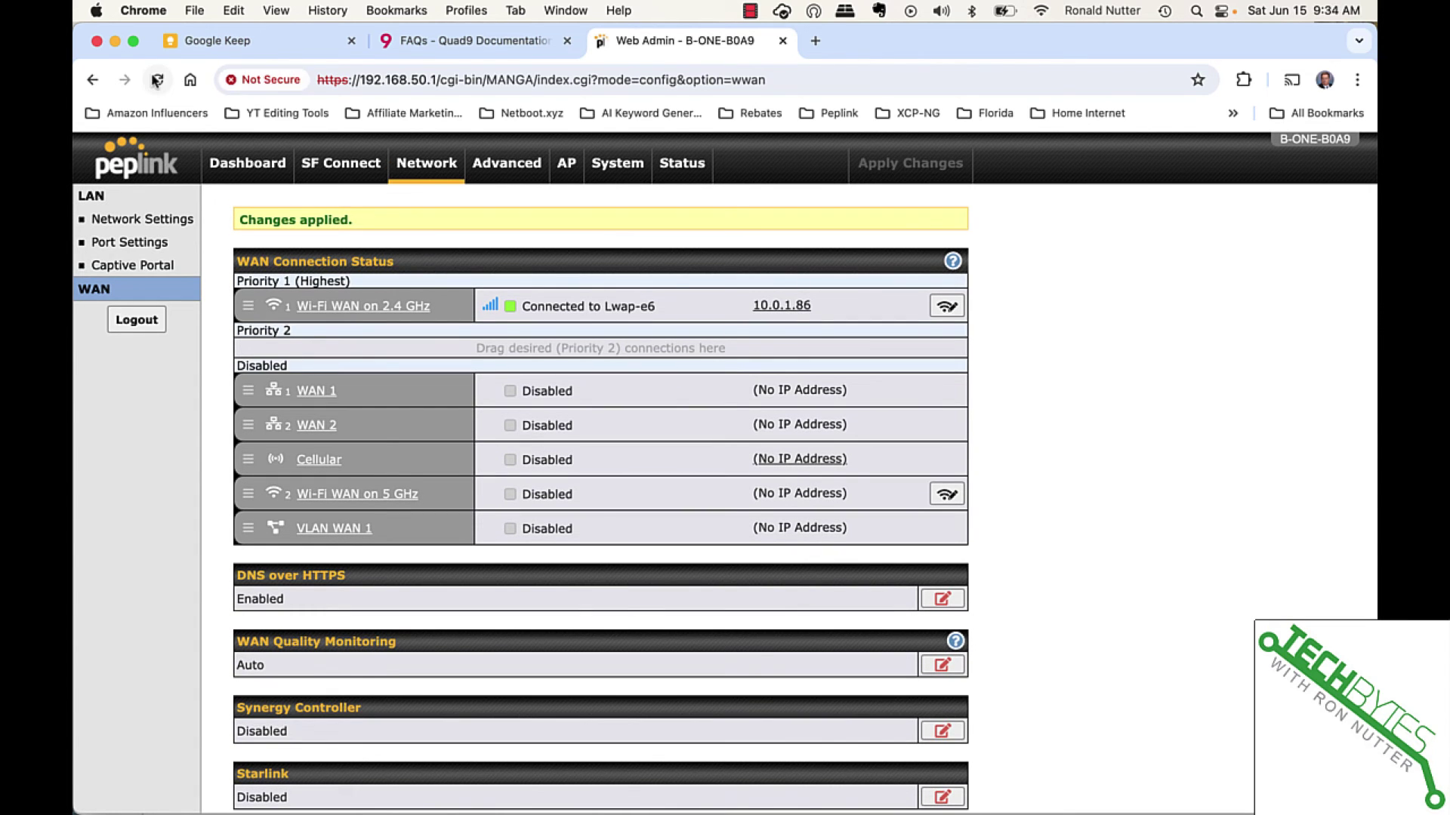
Scroll the Quad9 FAQs page down to the protocol test instructions
{"action": "left_click", "coordinate": [444, 47]}
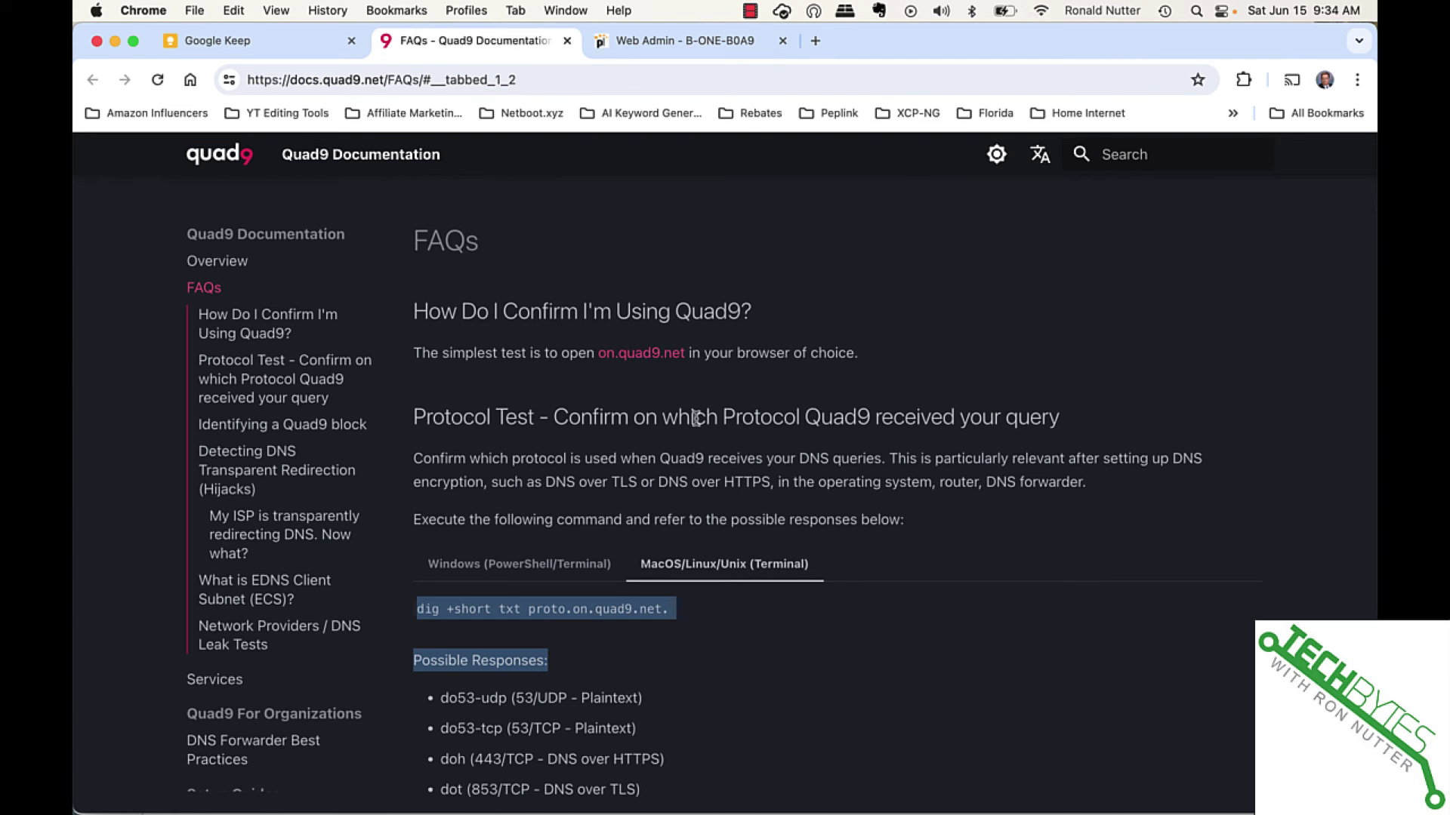
{"action": "scroll", "coordinate": [894, 552], "scroll_direction": "down", "scroll_amount": 3}
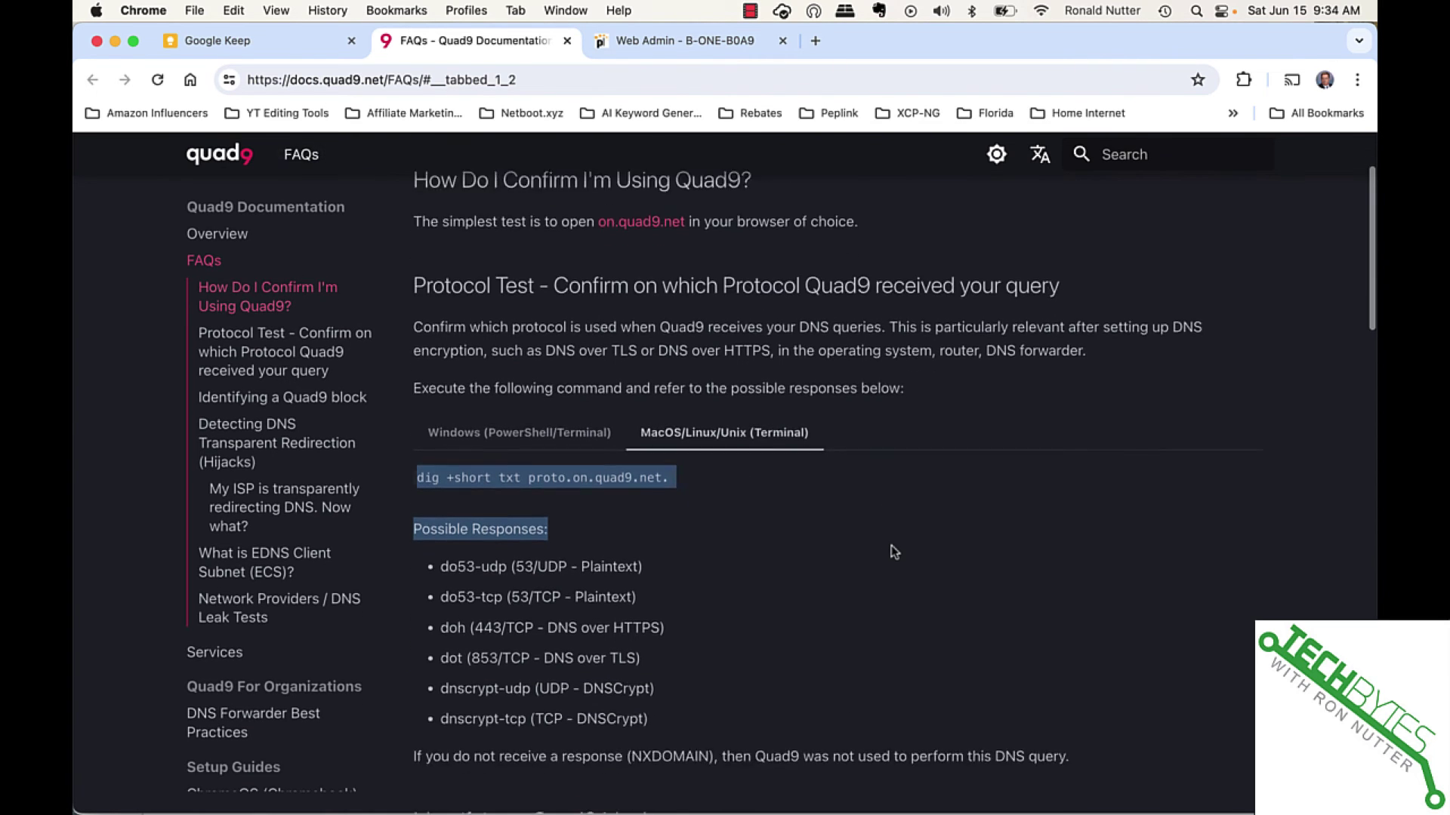
{"action": "scroll", "coordinate": [893, 552], "scroll_direction": "down", "scroll_amount": 2}
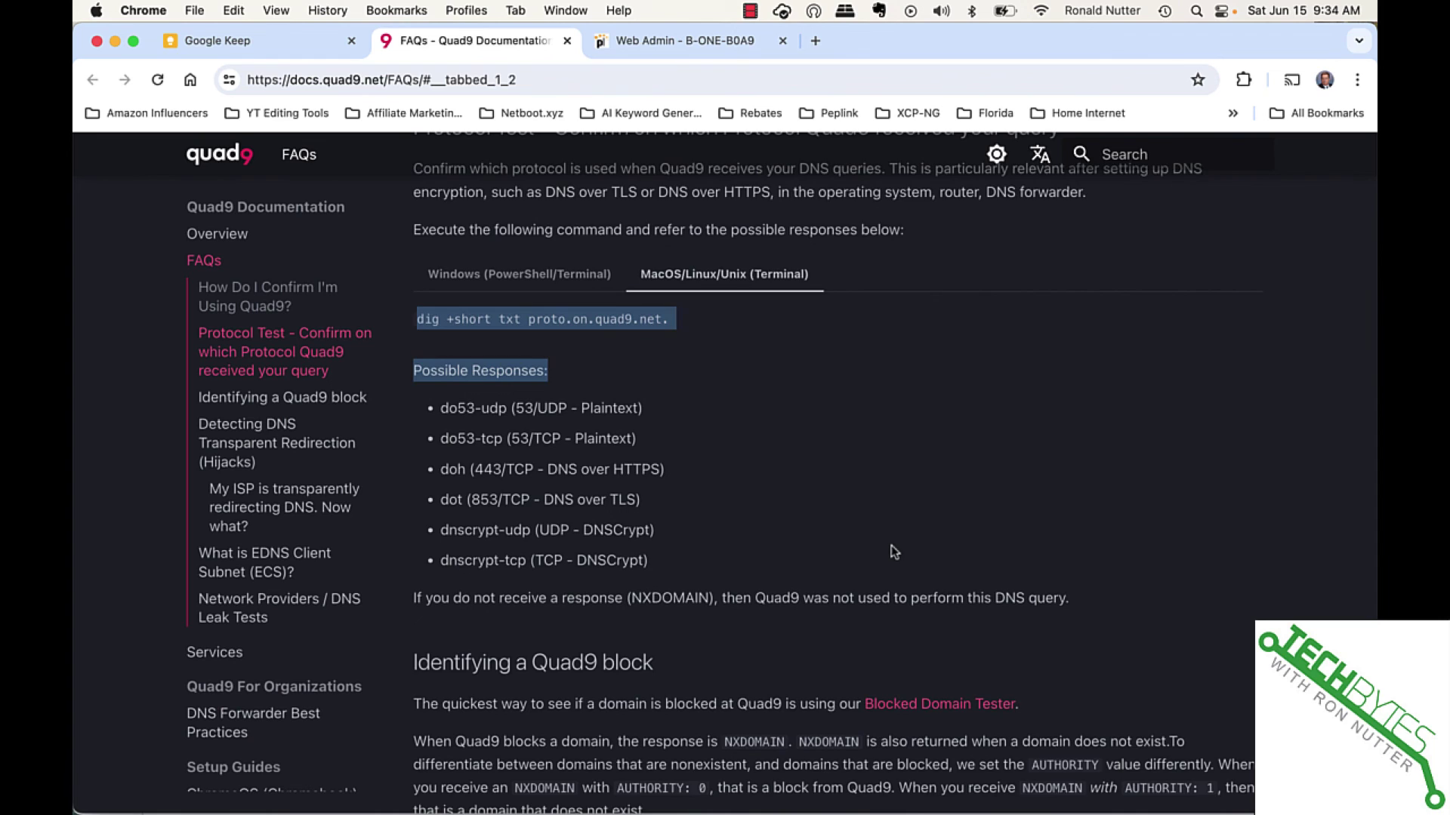
{"action": "scroll", "coordinate": [893, 551], "scroll_direction": "down", "scroll_amount": 7}
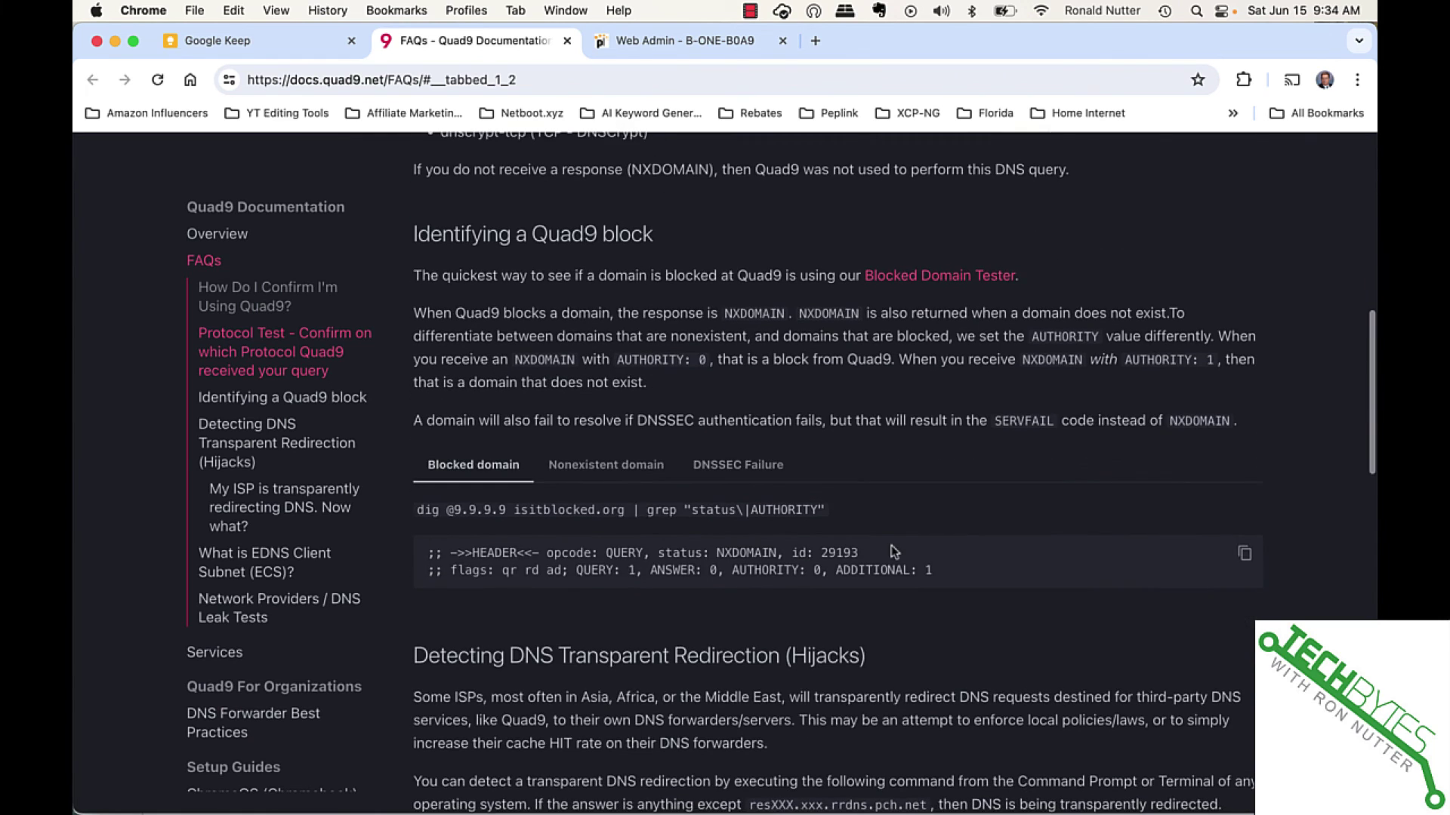
{"action": "scroll", "coordinate": [893, 552], "scroll_direction": "down", "scroll_amount": 5}
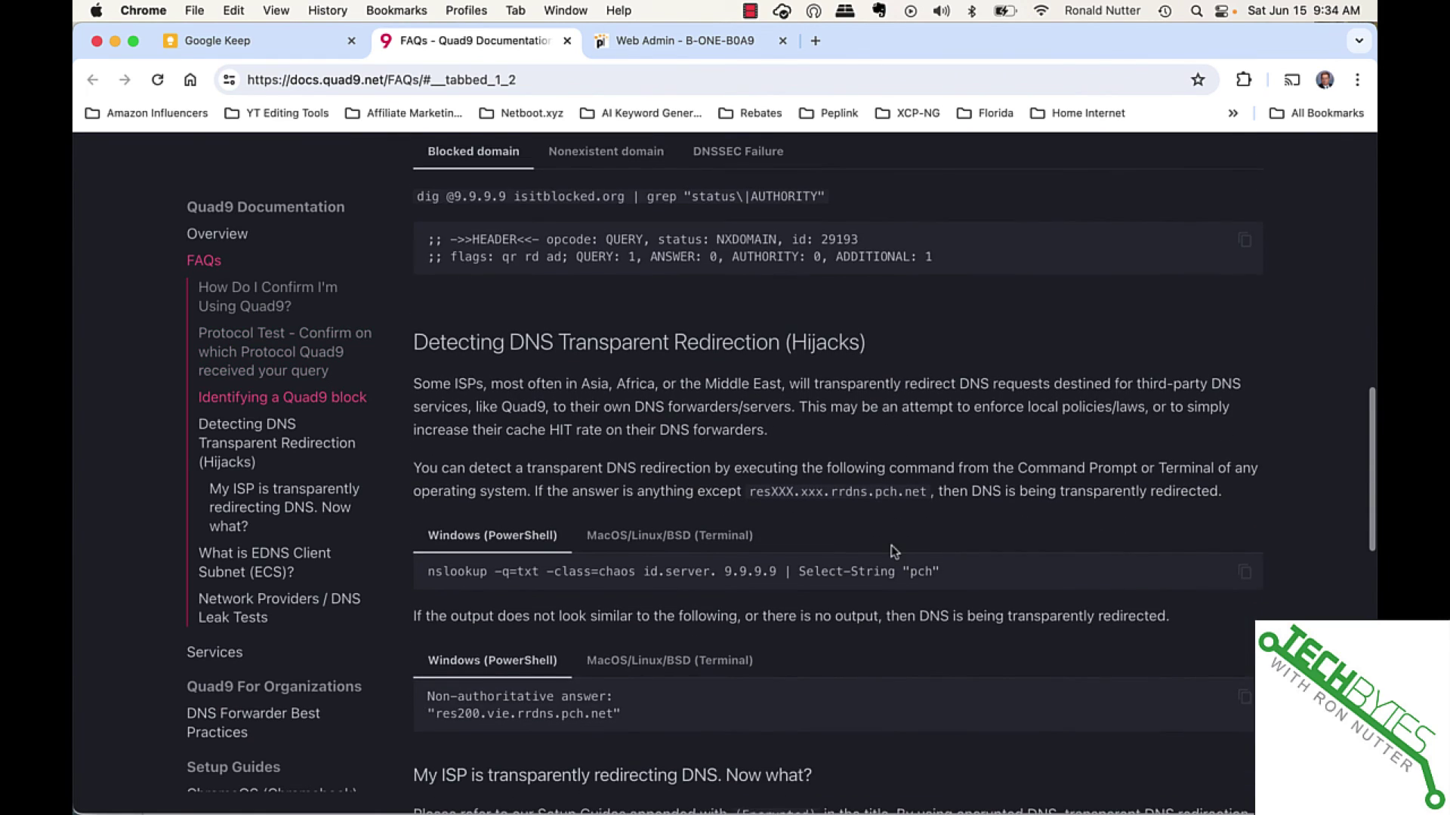
{"action": "scroll", "coordinate": [893, 552], "scroll_direction": "down", "scroll_amount": 3}
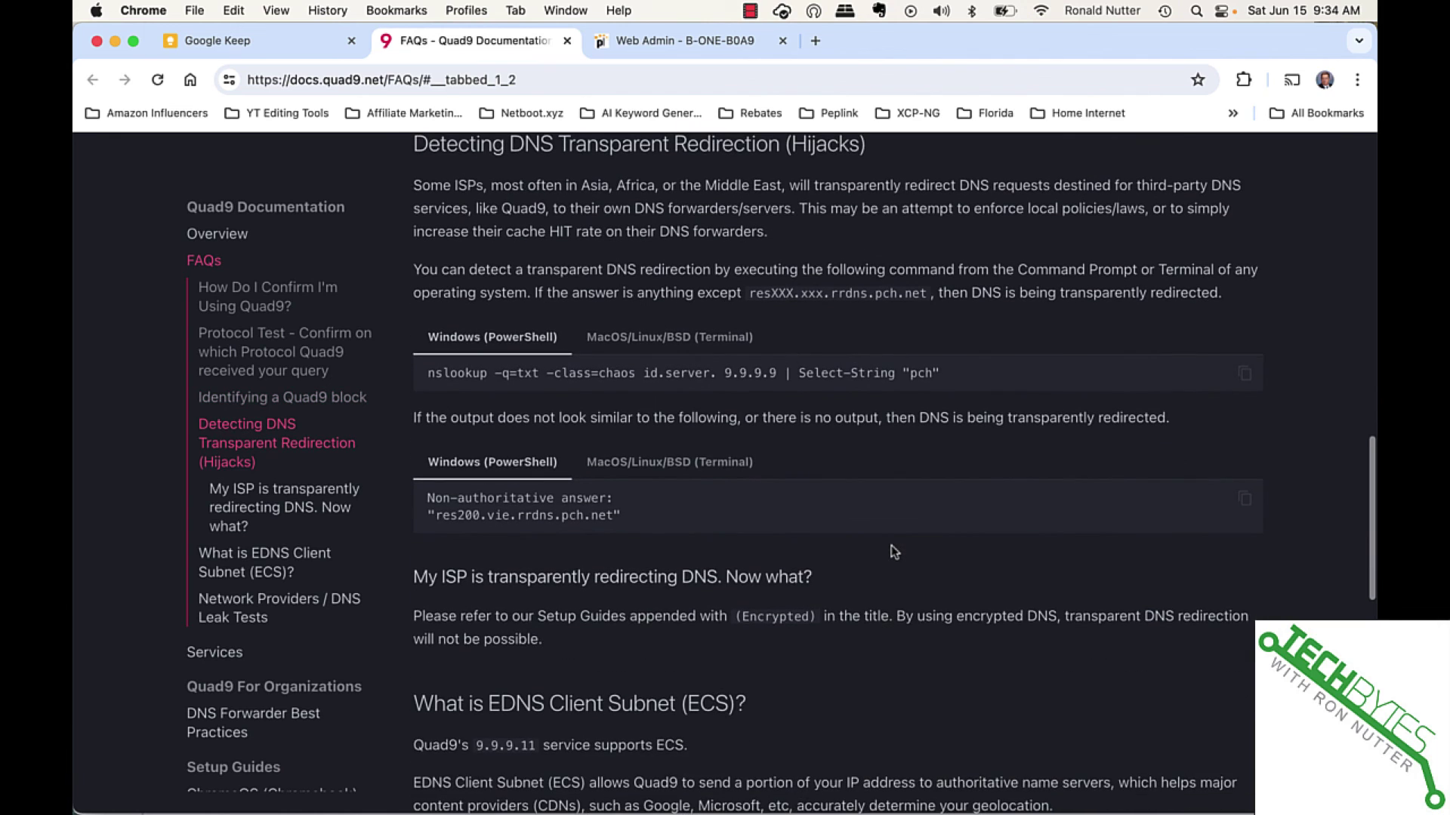
{"action": "scroll", "coordinate": [893, 552], "scroll_direction": "down", "scroll_amount": 1}
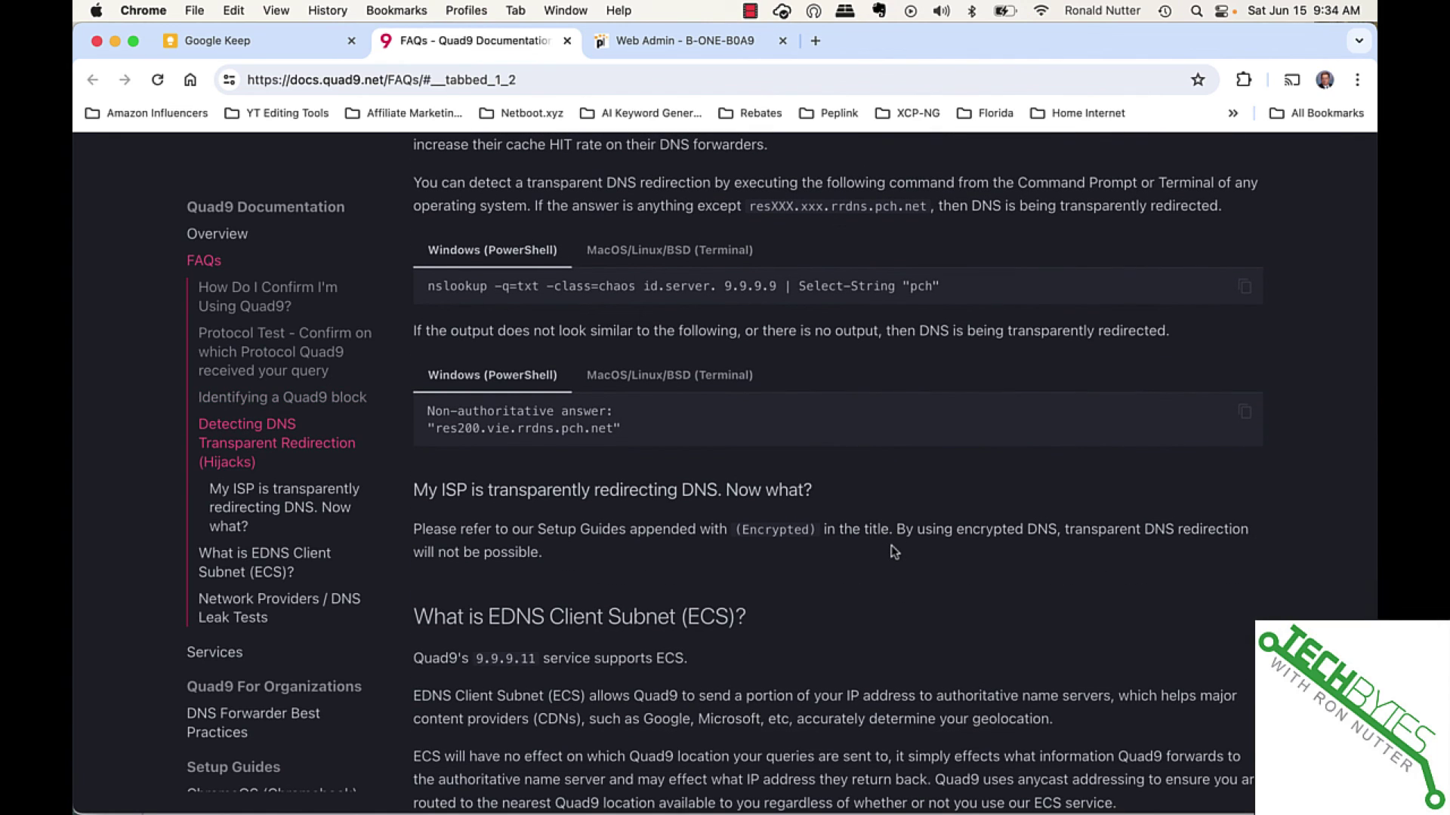
{"action": "scroll", "coordinate": [894, 552], "scroll_direction": "down", "scroll_amount": 4}
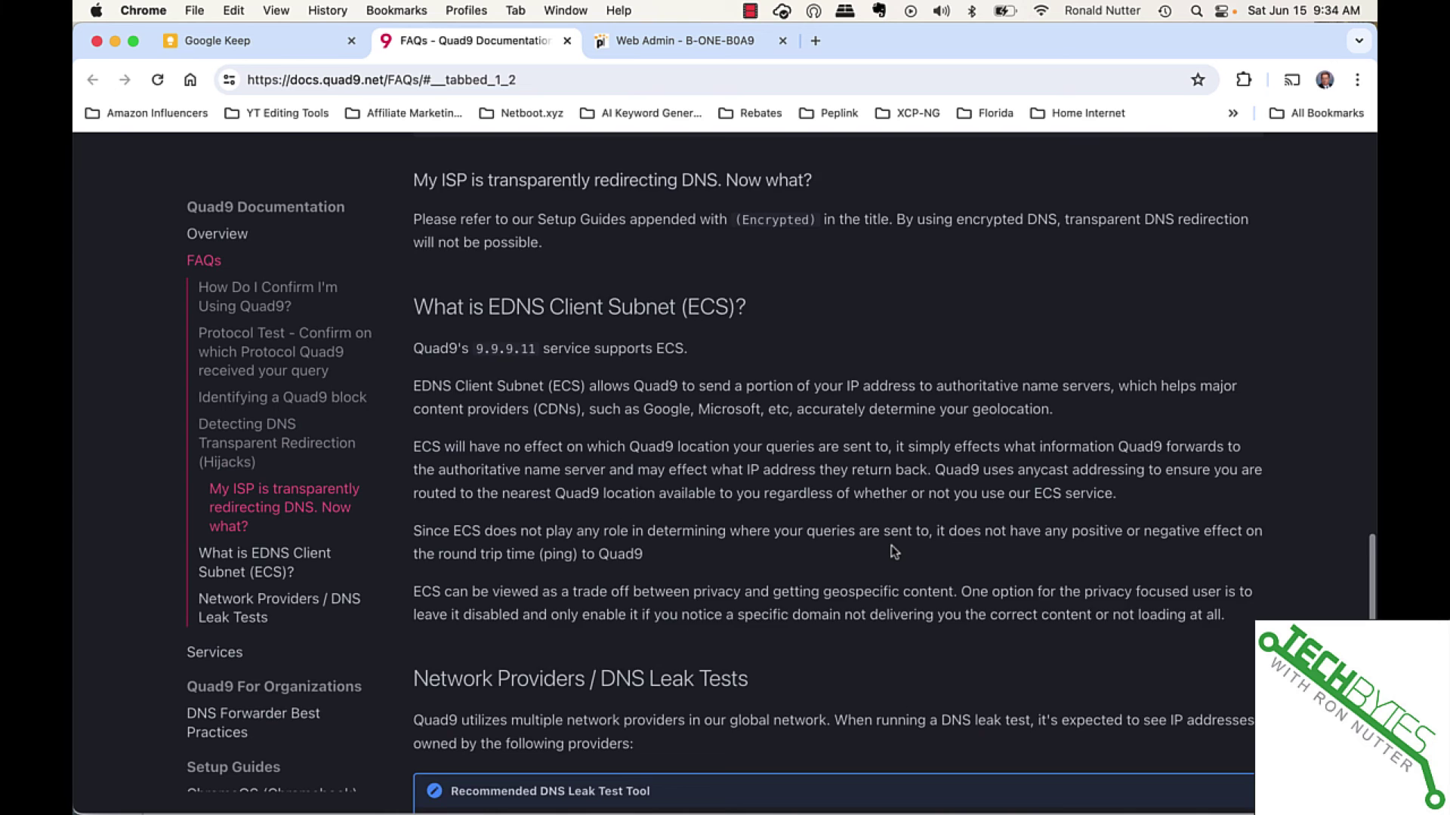
{"action": "scroll", "coordinate": [893, 552], "scroll_direction": "down", "scroll_amount": 2}
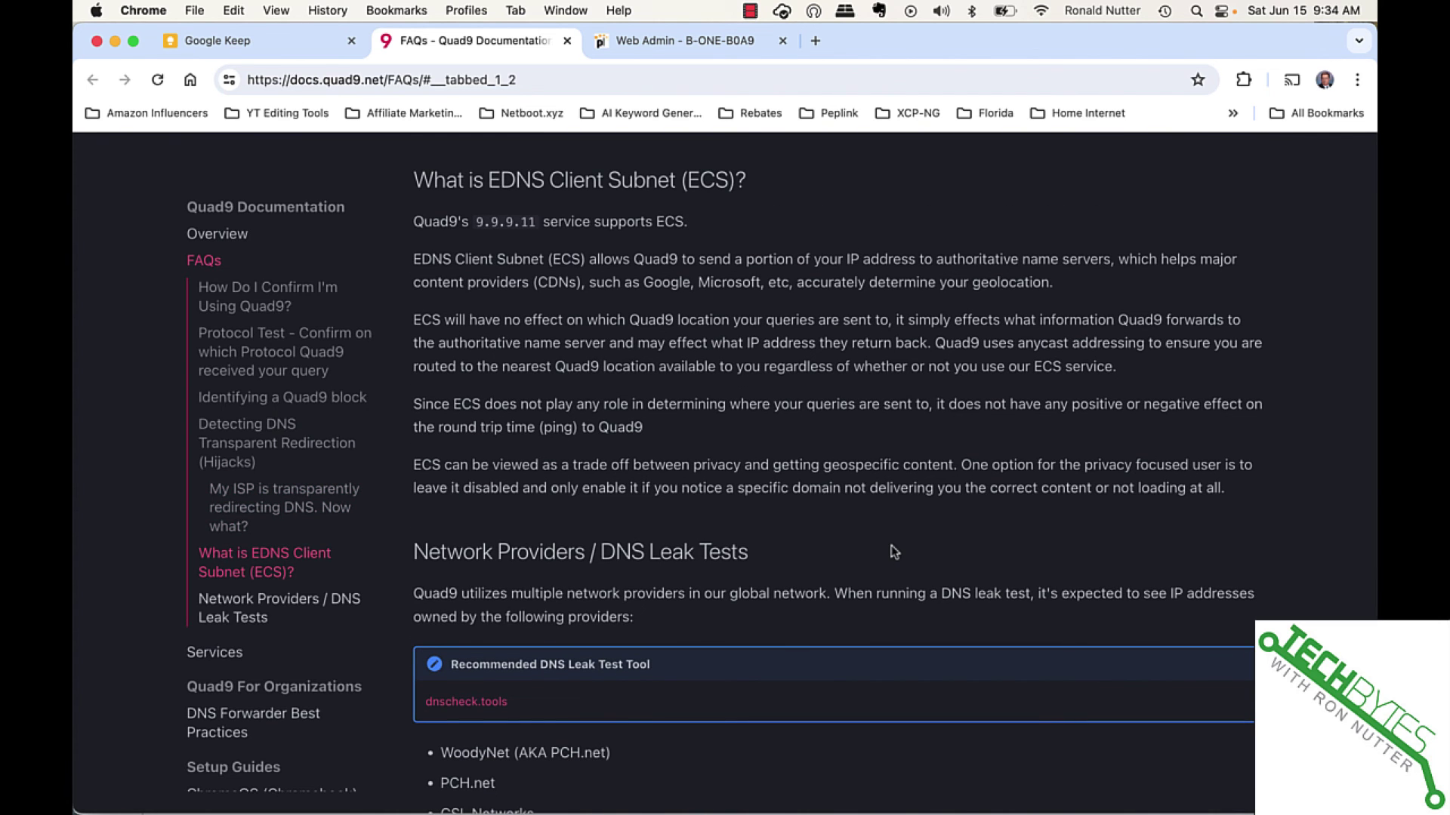
{"action": "scroll", "coordinate": [893, 552], "scroll_direction": "up", "scroll_amount": 10}
Run 'dig +short txt proto.on.quad9.net.' in Terminal, which answers doh
{"action": "key", "text": "super+Tab"}
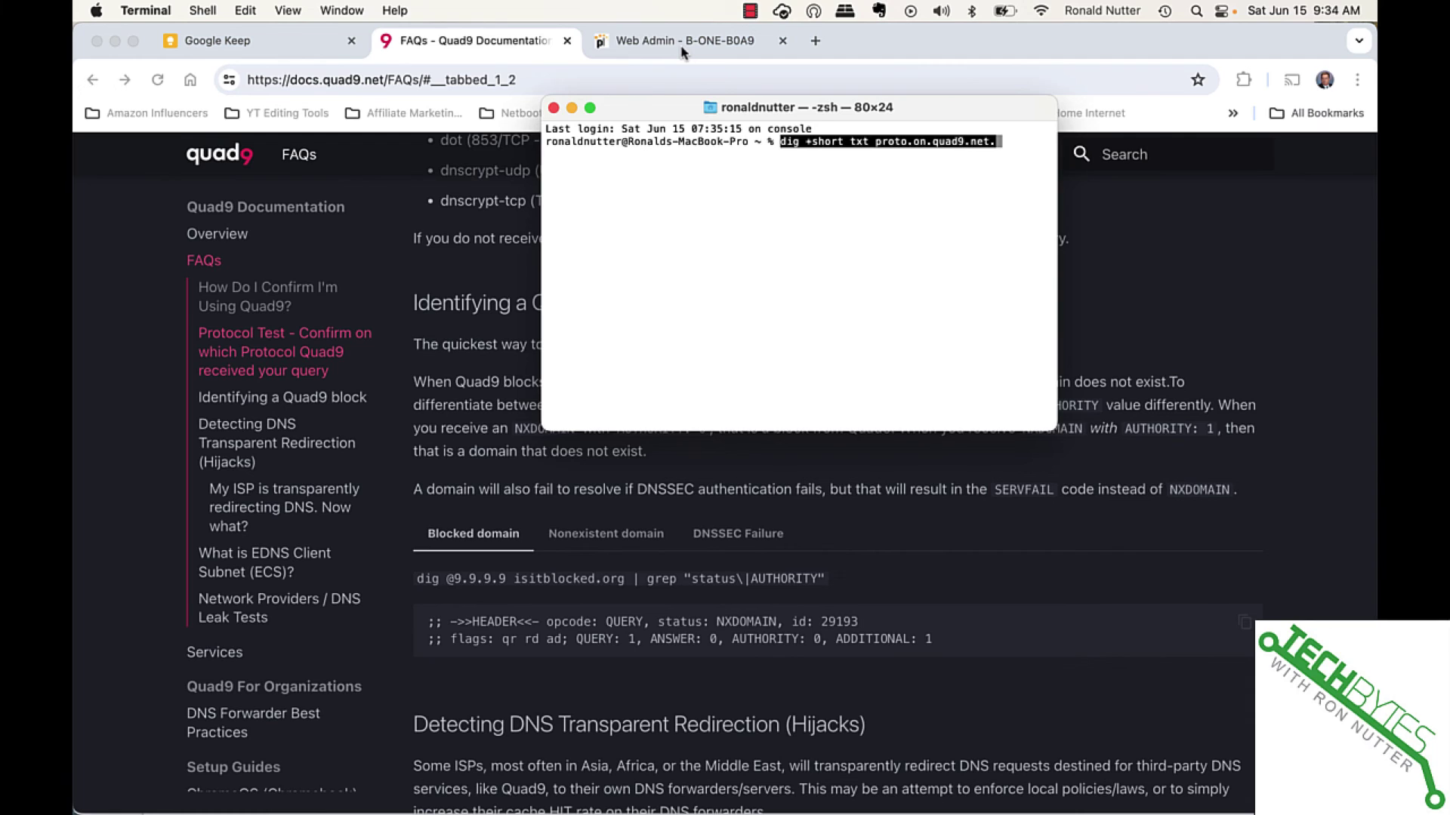
{"action": "key", "text": "Return"}
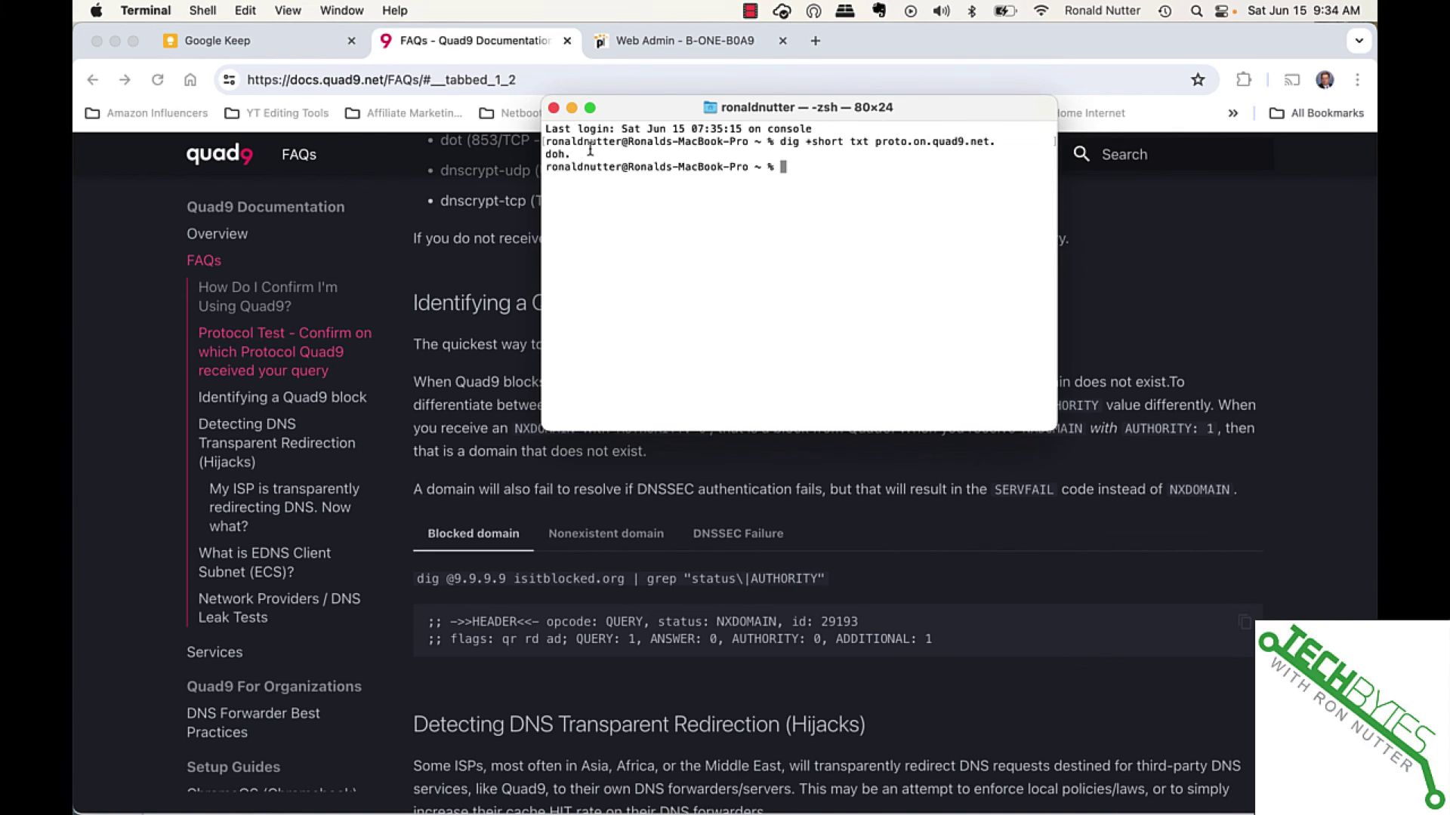
Switch the Quad9 protocol test to the Windows PowerShell command 'Resolve-DnsName -Type txt proto.on.quad9.net.'
{"action": "left_click", "coordinate": [451, 268]}
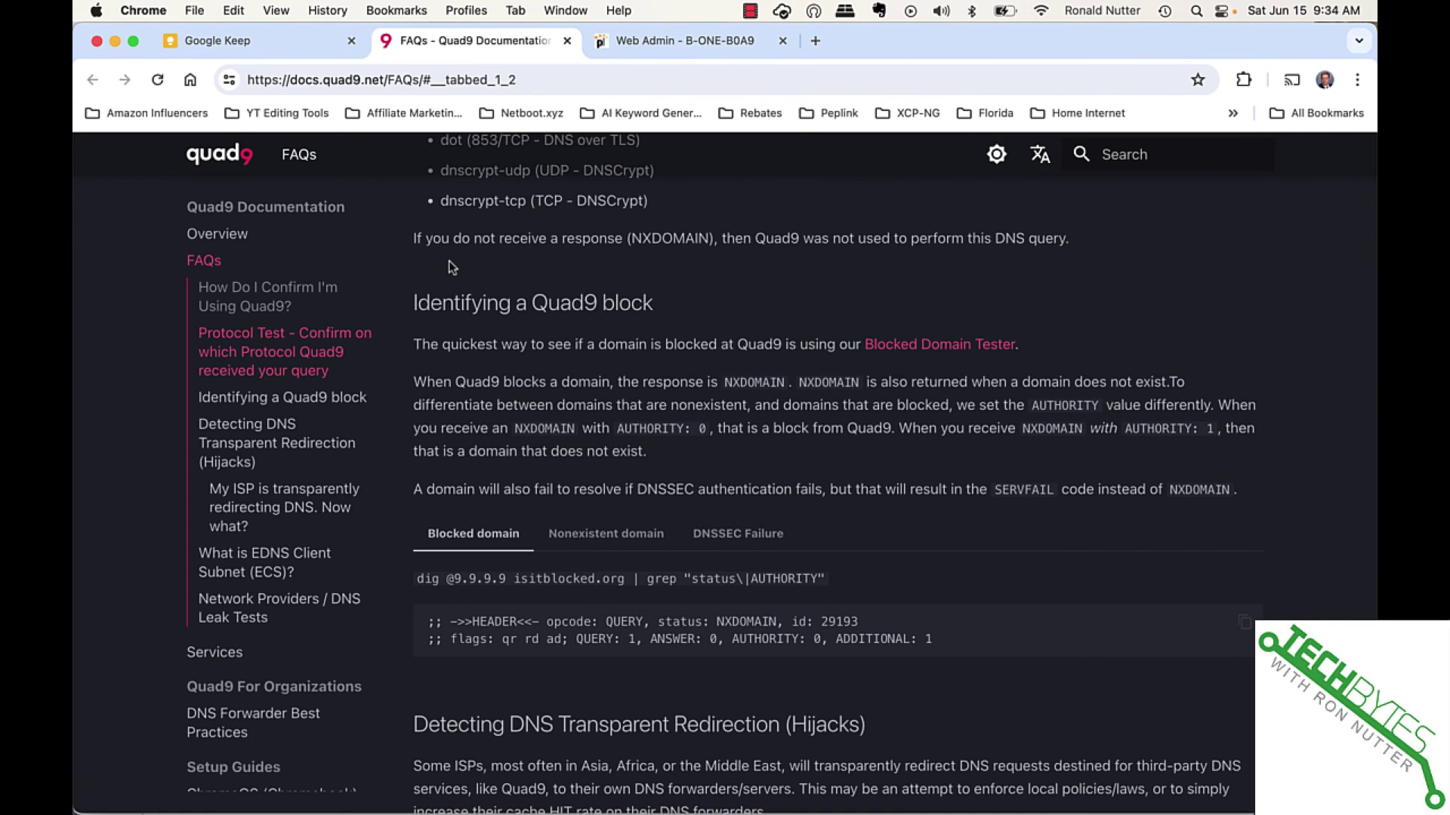
{"action": "scroll", "coordinate": [451, 268], "scroll_direction": "up", "scroll_amount": 5}
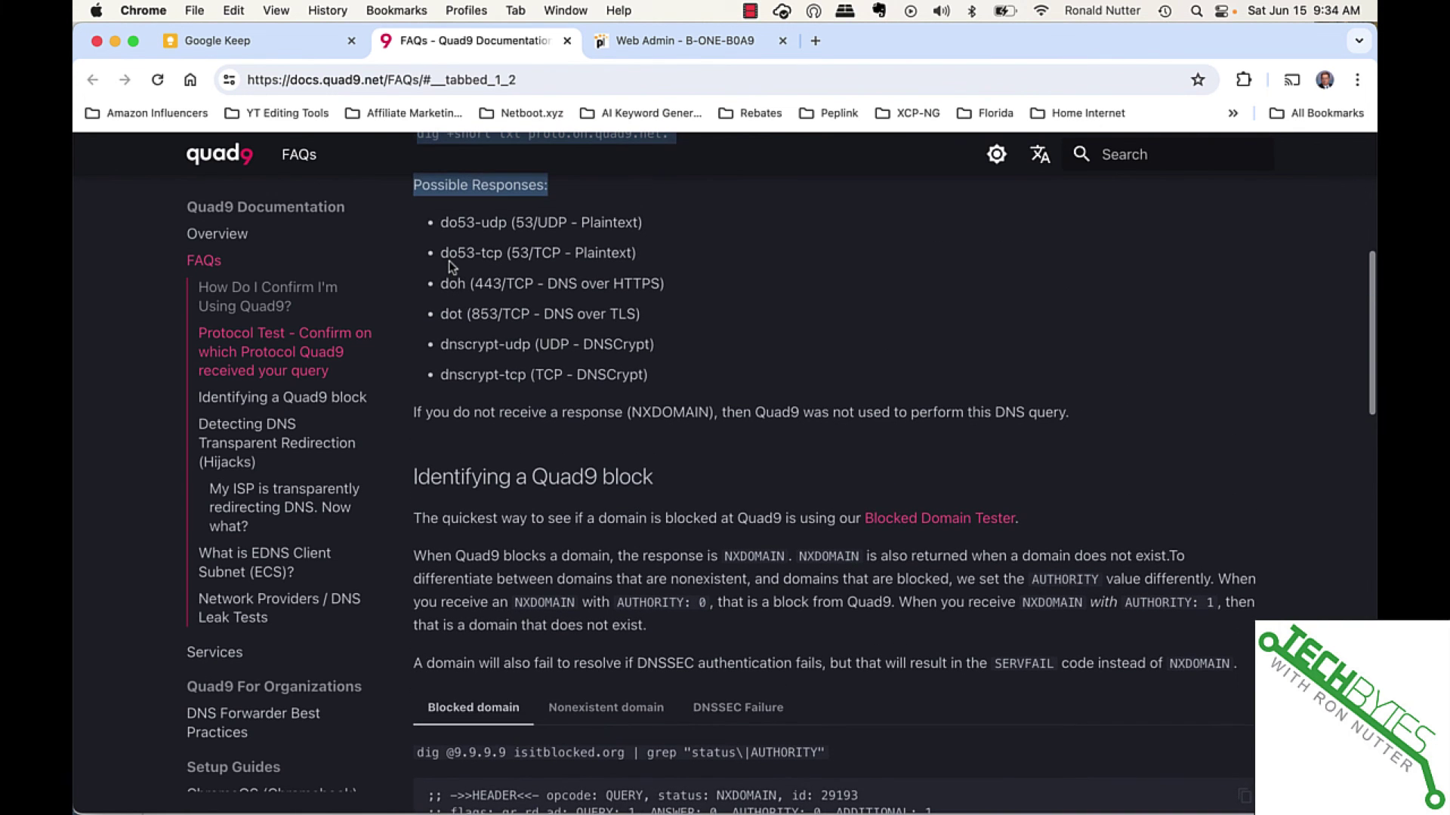
{"action": "scroll", "coordinate": [452, 267], "scroll_direction": "up", "scroll_amount": 2}
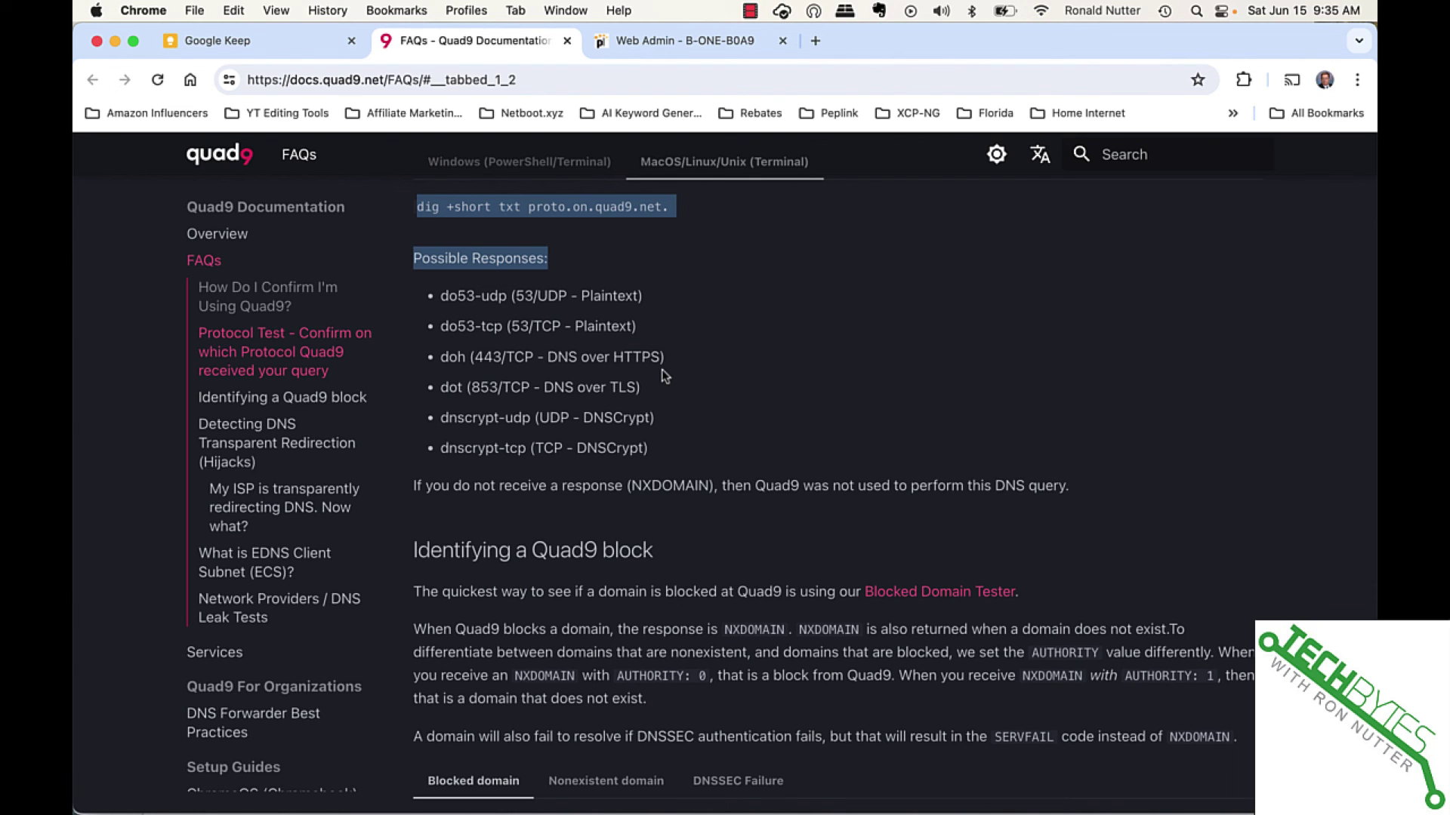
{"action": "left_click", "coordinate": [530, 169]}
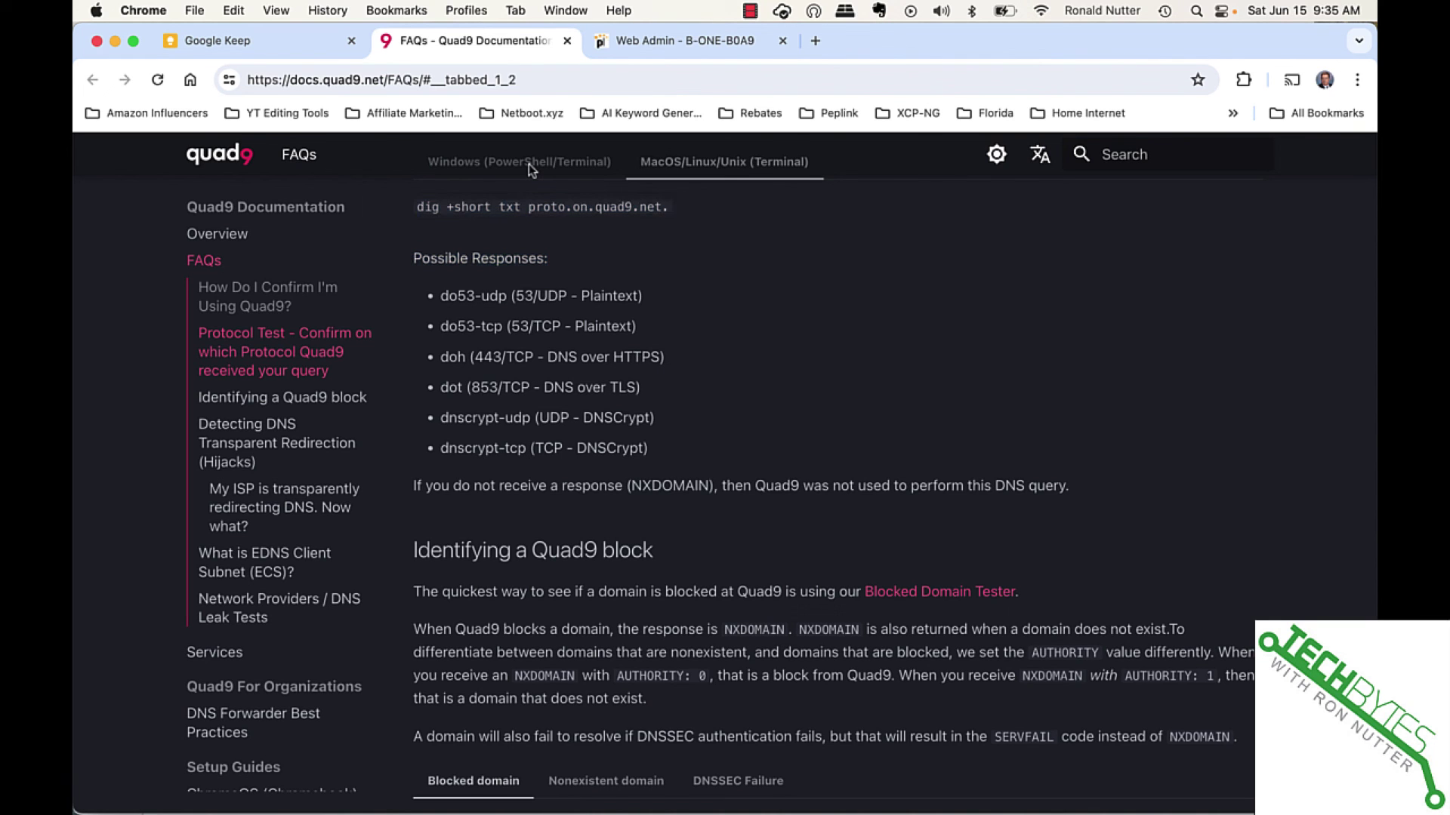
{"action": "left_click", "coordinate": [530, 169]}
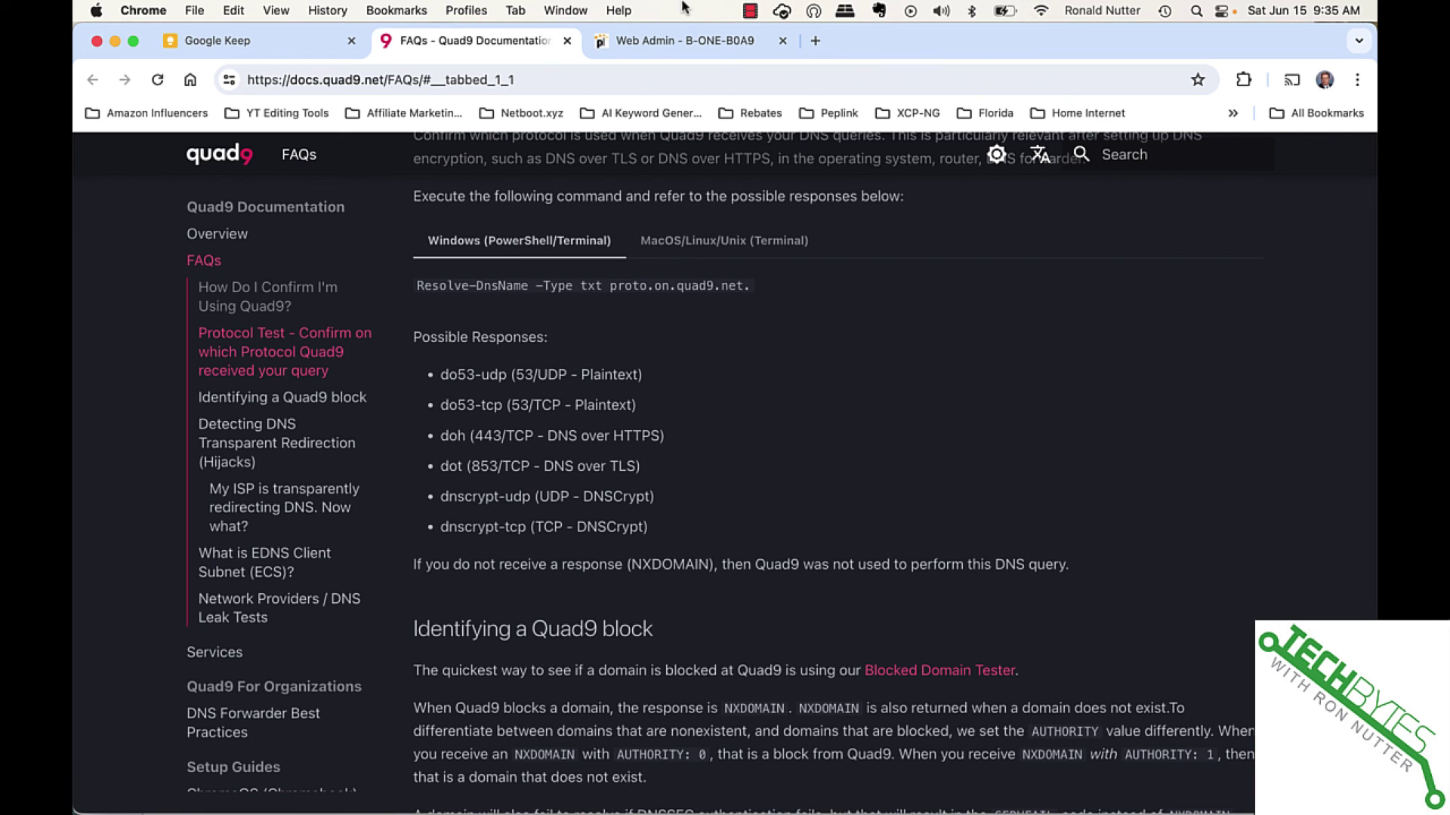
Return to the router's WAN settings page showing 'Changes applied.' and DNS over HTTPS enabled
{"action": "left_click", "coordinate": [669, 51]}
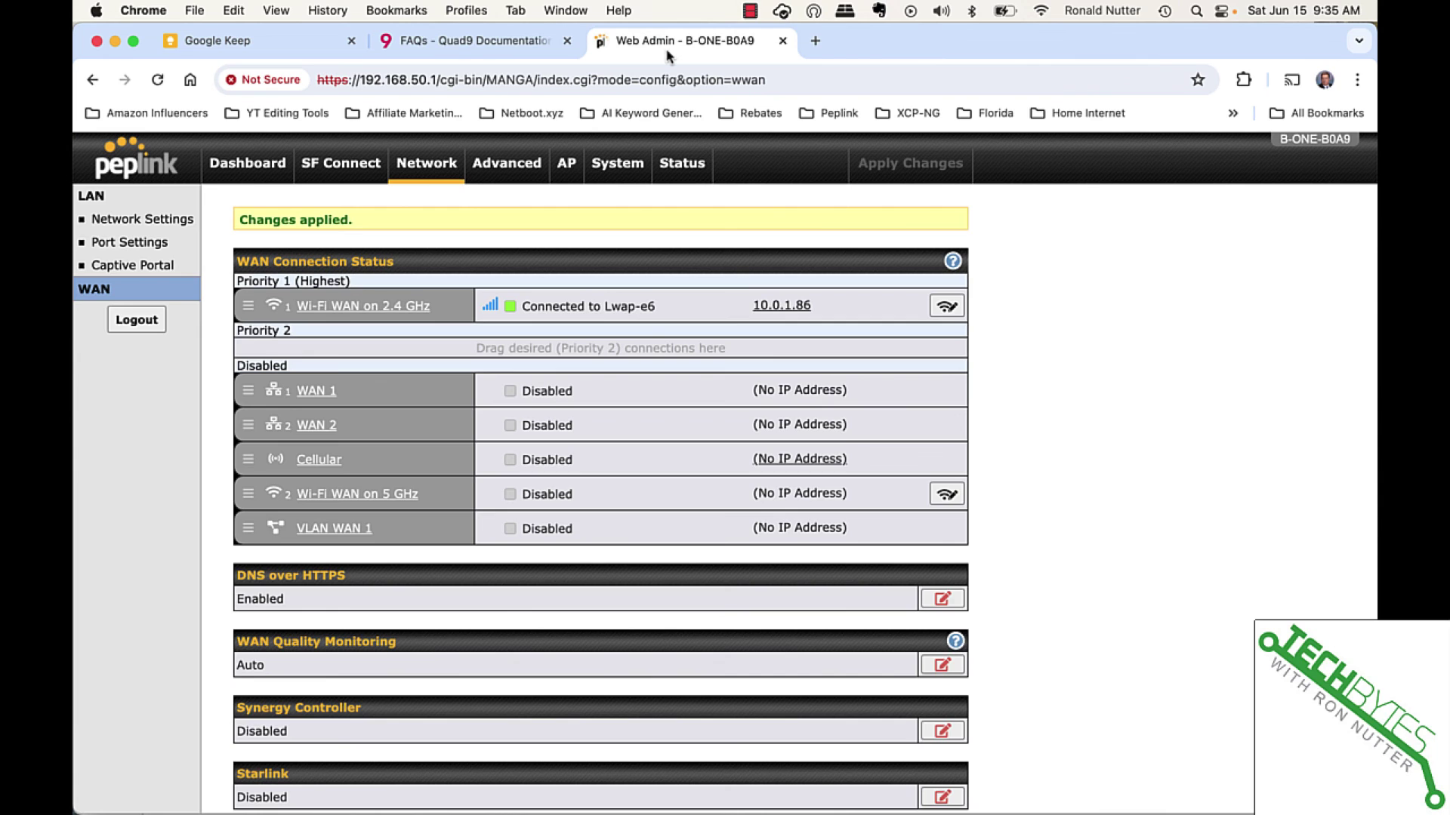